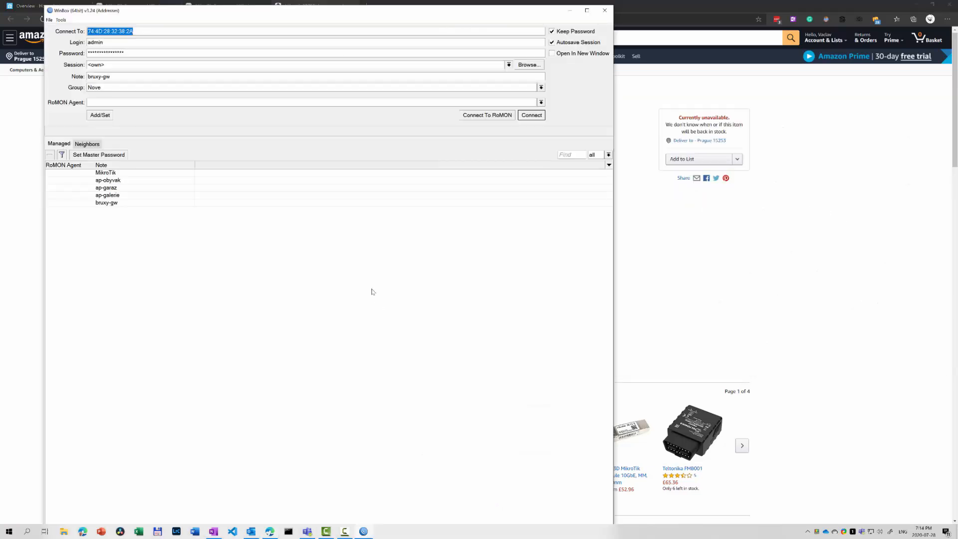
Log in to the RB750 router as admin from the saved MikroTik entry in the Managed list.
{"action": "left_click_drag", "start_coordinate": [91, 14], "coordinate": [106, 10]}
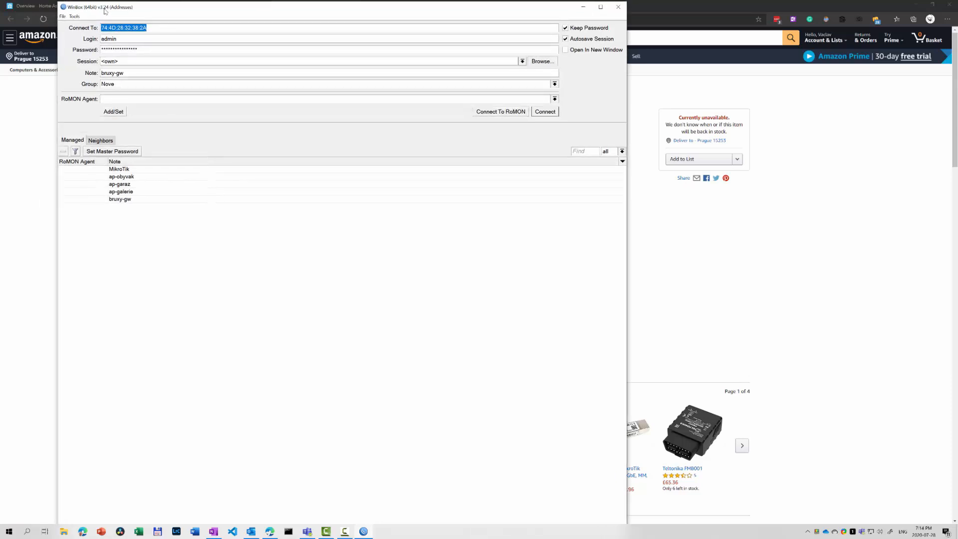
{"action": "double_click", "coordinate": [133, 171]}
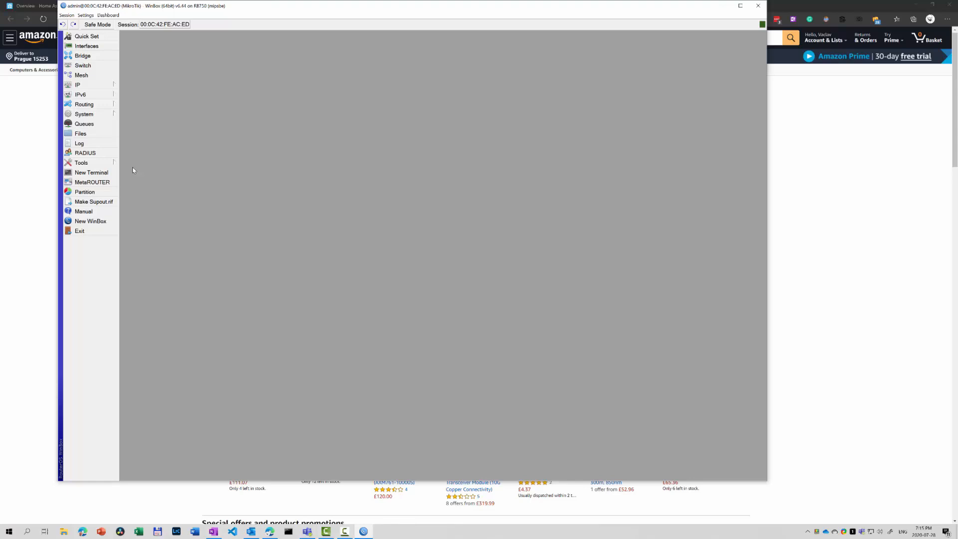
Open IP > Firewall, enlarge and reposition it, and show the three dummy Mangle rules.
{"action": "left_click", "coordinate": [82, 88]}
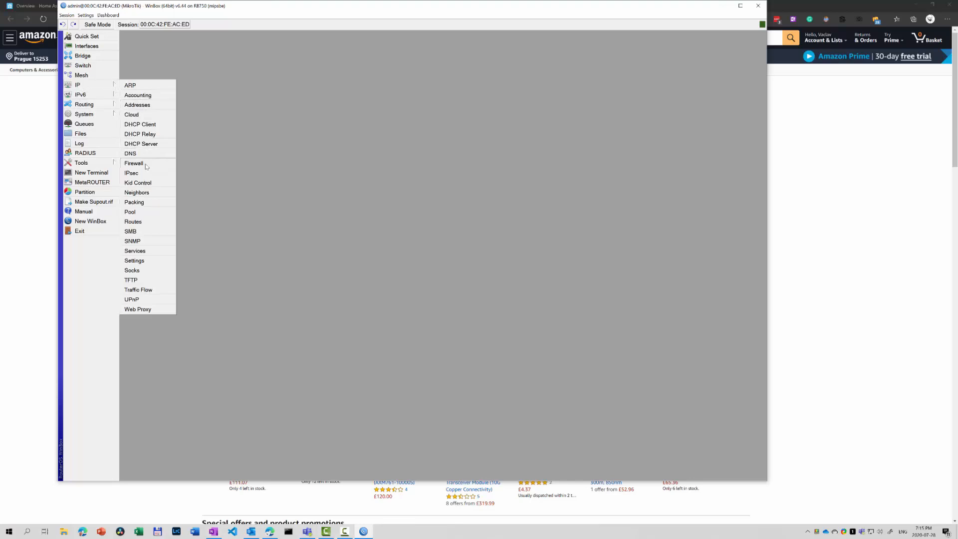
{"action": "left_click", "coordinate": [143, 163]}
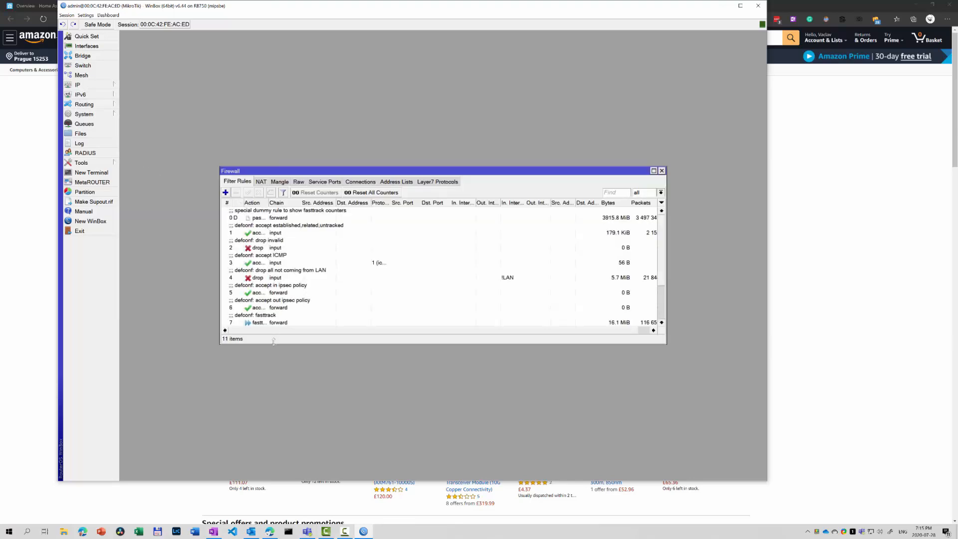
{"action": "left_click_drag", "start_coordinate": [275, 344], "coordinate": [276, 412]}
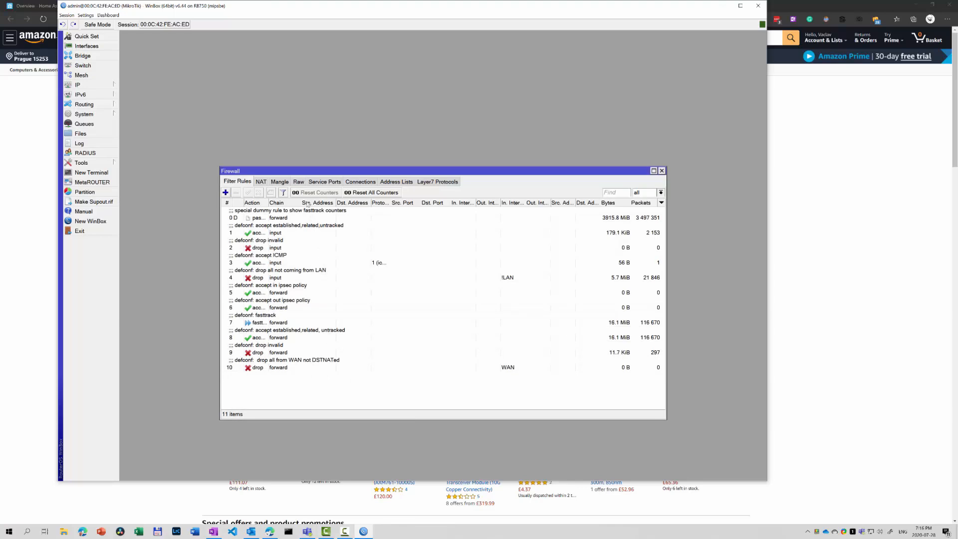
{"action": "left_click_drag", "start_coordinate": [316, 173], "coordinate": [289, 112]}
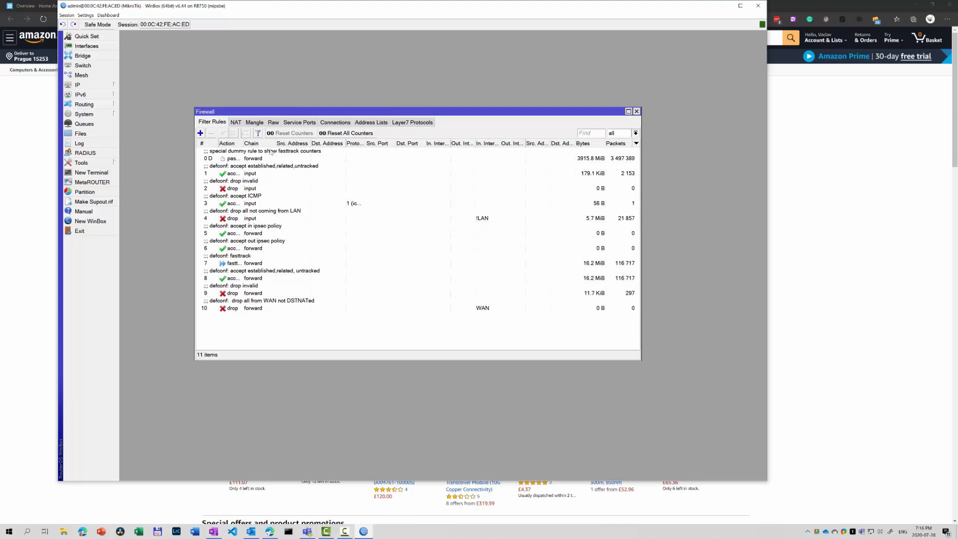
{"action": "left_click", "coordinate": [257, 123]}
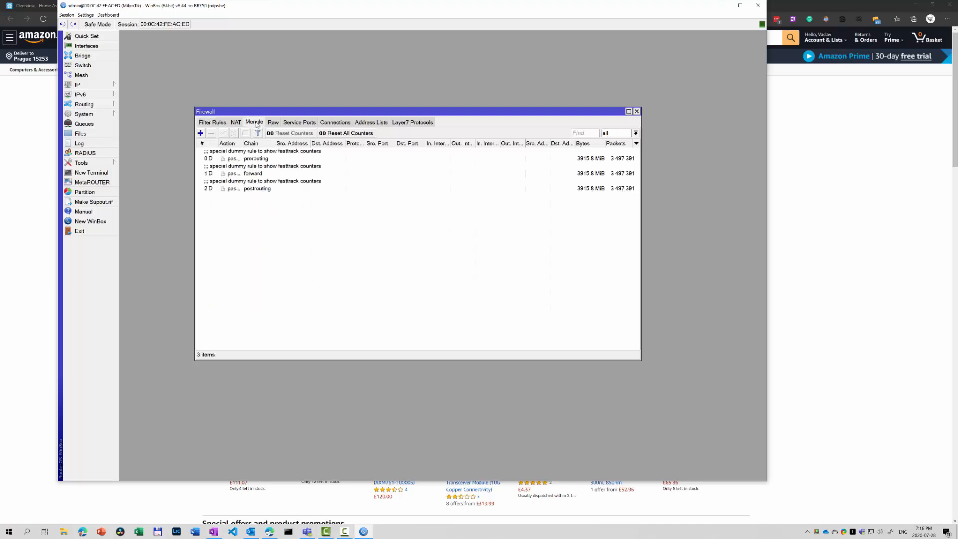
Start a new mangle rule matching content youtube.com with action 'add dst to address list'.
{"action": "left_click", "coordinate": [200, 133]}
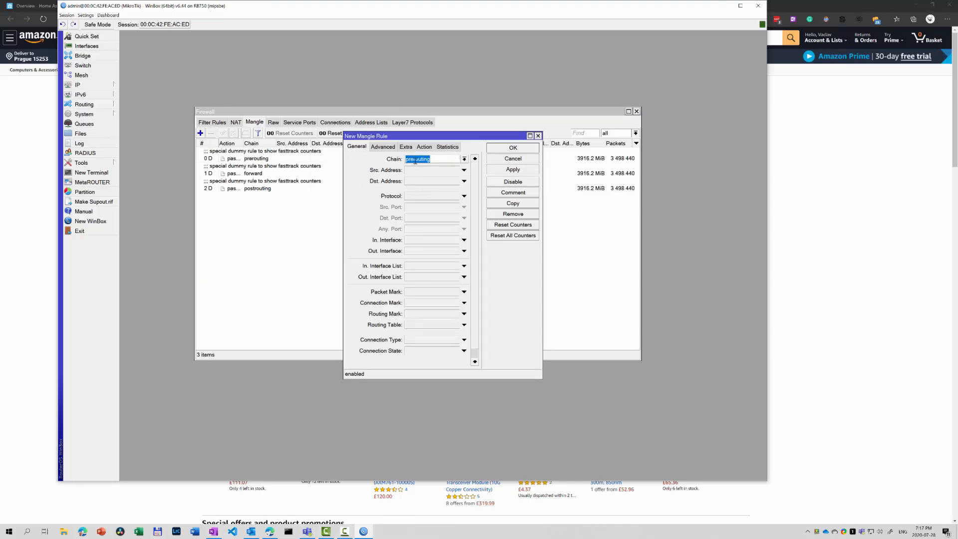
{"action": "left_click", "coordinate": [383, 148]}
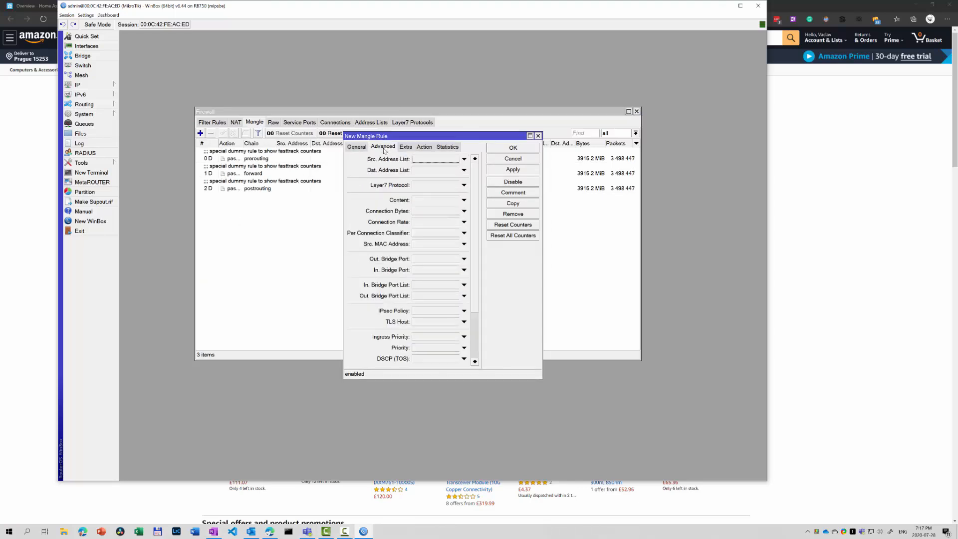
{"action": "left_click", "coordinate": [421, 200]}
{"action": "type", "text": "youtube.com"}
{"action": "left_click", "coordinate": [424, 147]}
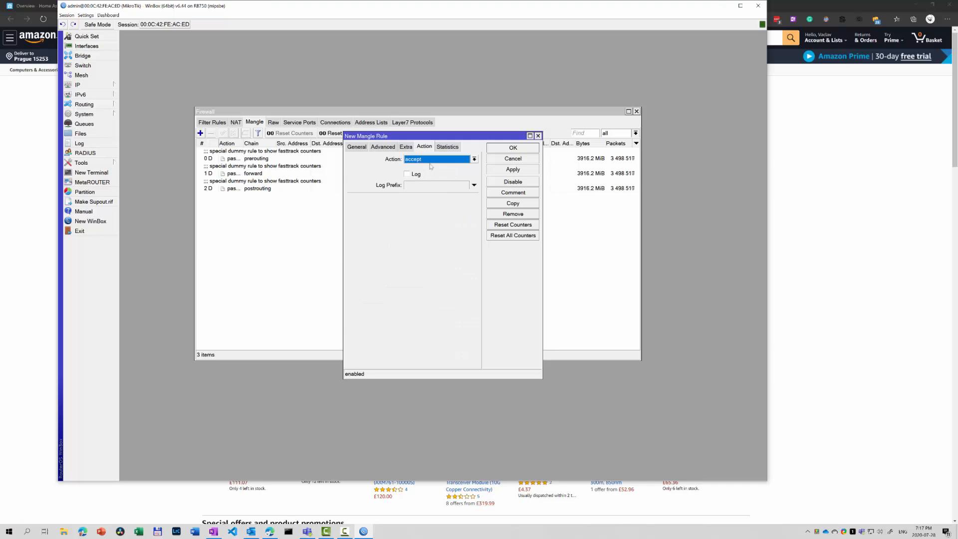
{"action": "left_click", "coordinate": [432, 159]}
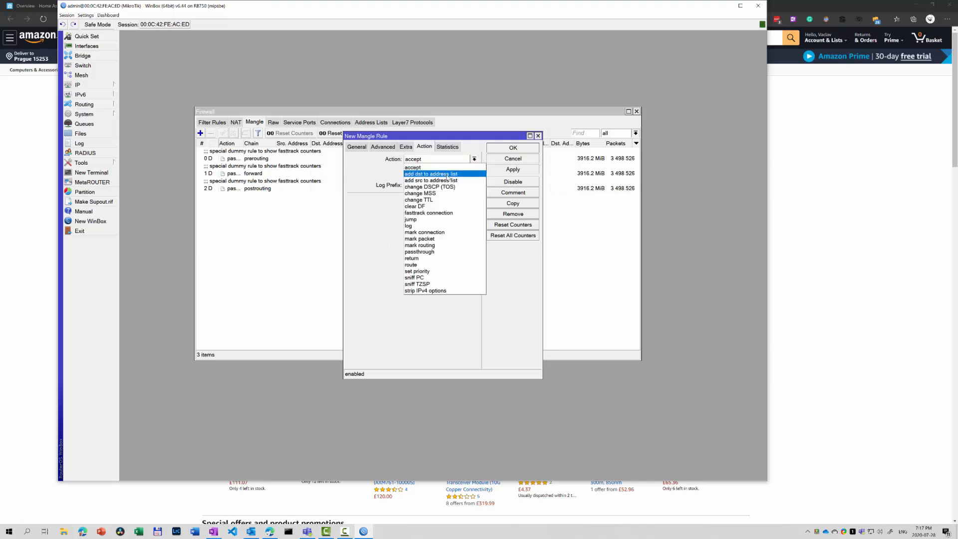
{"action": "left_click", "coordinate": [448, 174]}
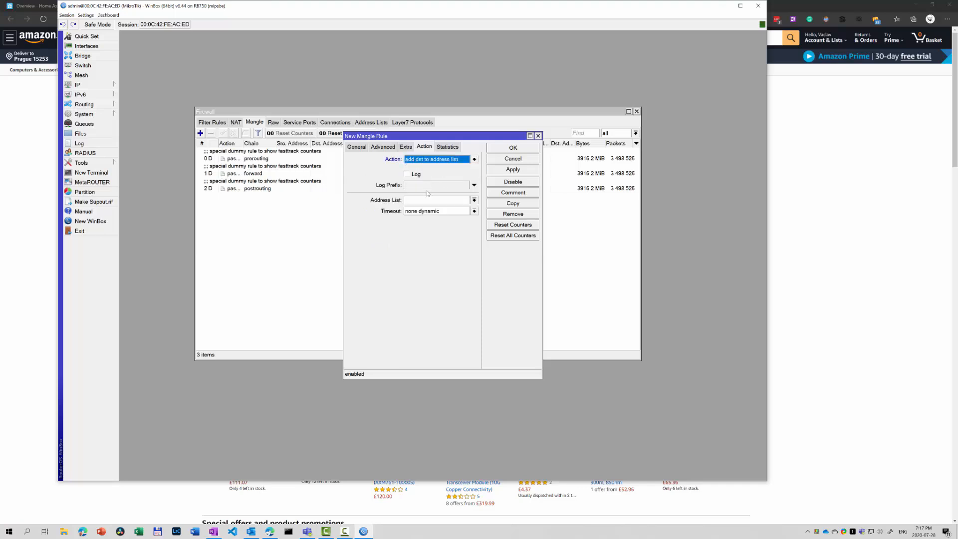
Set address list youtube, timeout 00:30:00, and comment 'Add YOUTUBE to address list', then save.
{"action": "left_click", "coordinate": [421, 201]}
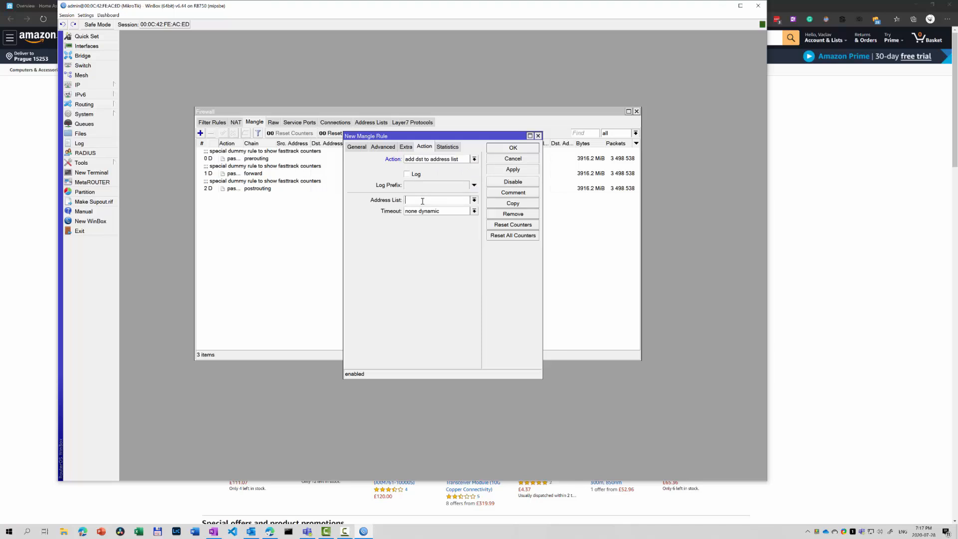
{"action": "type", "text": "youtube"}
{"action": "left_click", "coordinate": [453, 212]}
{"action": "type", "text": "00:30:00"}
{"action": "key", "text": "Tab"}
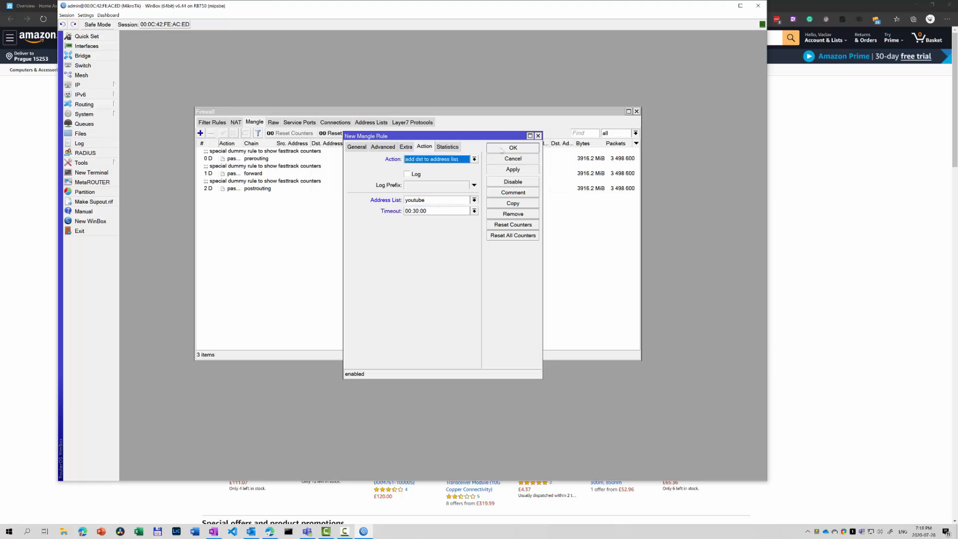
{"action": "left_click", "coordinate": [513, 192]}
{"action": "left_click", "coordinate": [379, 259]}
{"action": "type", "text": "Add YOUTUB"}
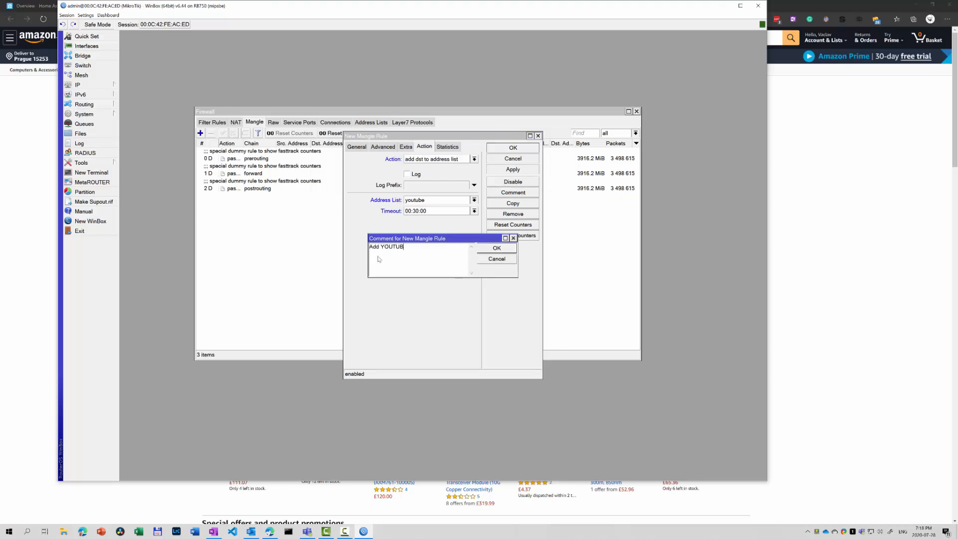
{"action": "type", "text": "E to address list"}
{"action": "left_click", "coordinate": [507, 149]}
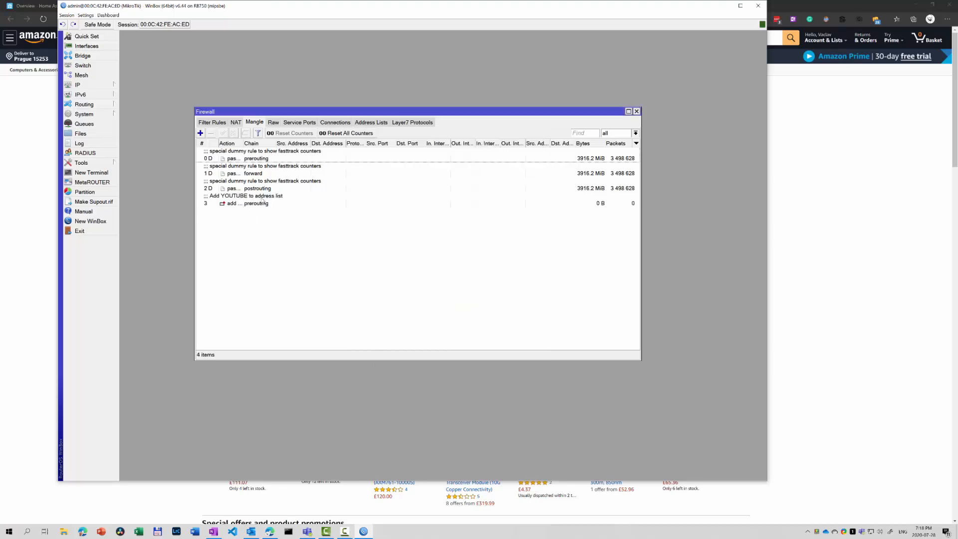
Copy the YouTube rule with content googlevideo.com and comment 'Add GOOGLE VIDEO to address list'.
{"action": "double_click", "coordinate": [262, 199]}
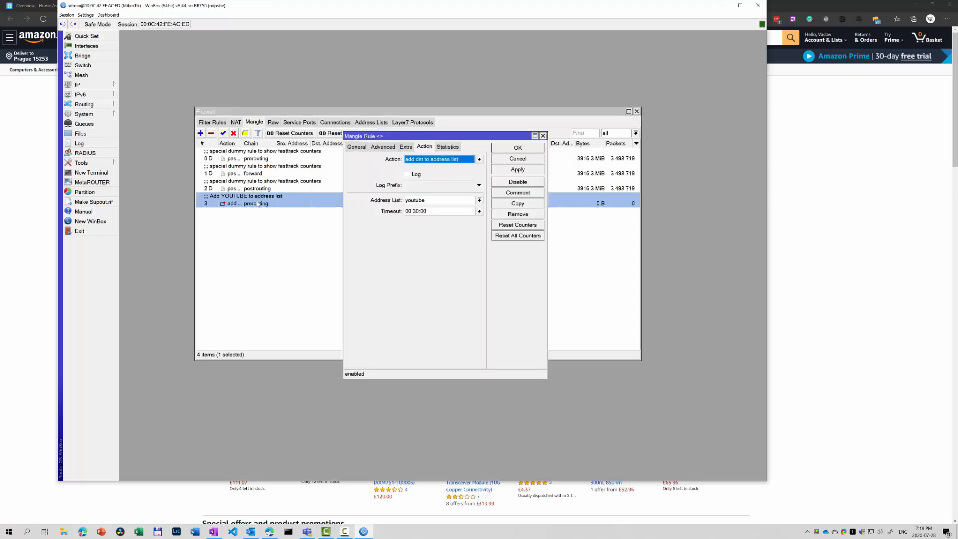
{"action": "left_click", "coordinate": [517, 202]}
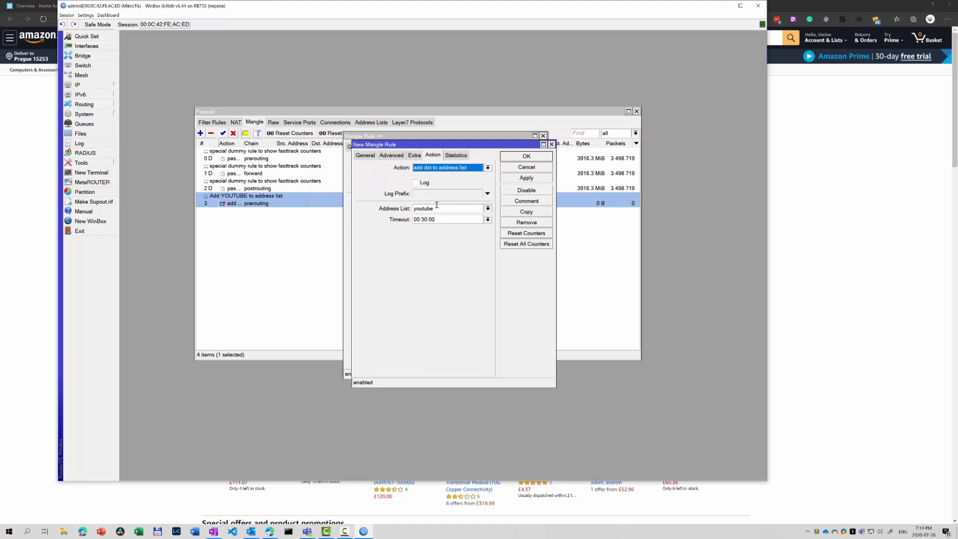
{"action": "left_click", "coordinate": [392, 156]}
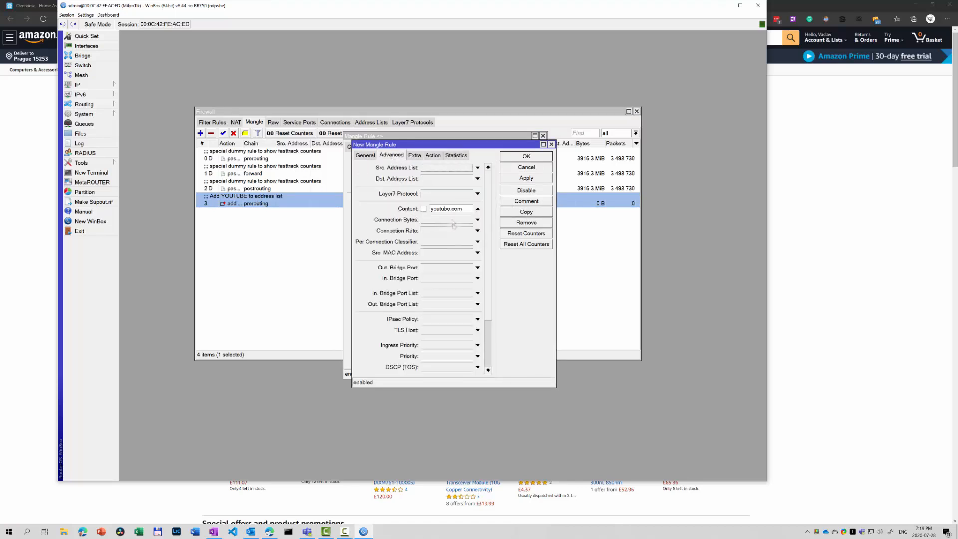
{"action": "key", "text": "ctrl+a"}
{"action": "type", "text": "googlevideo.com"}
{"action": "left_click", "coordinate": [523, 204]}
{"action": "double_click", "coordinate": [407, 249]}
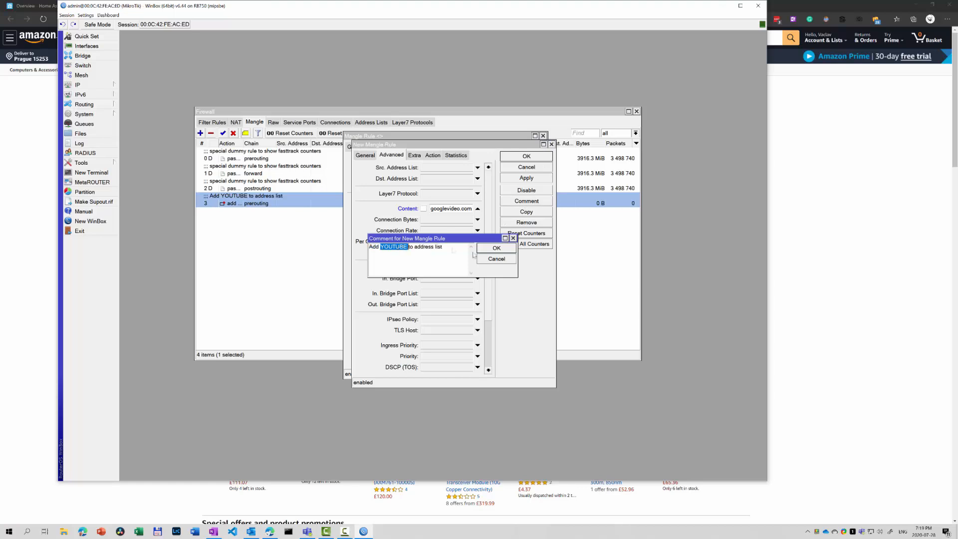
{"action": "type", "text": "GOOGLE VIDEO"}
{"action": "left_click", "coordinate": [496, 248]}
{"action": "left_click", "coordinate": [526, 156]}
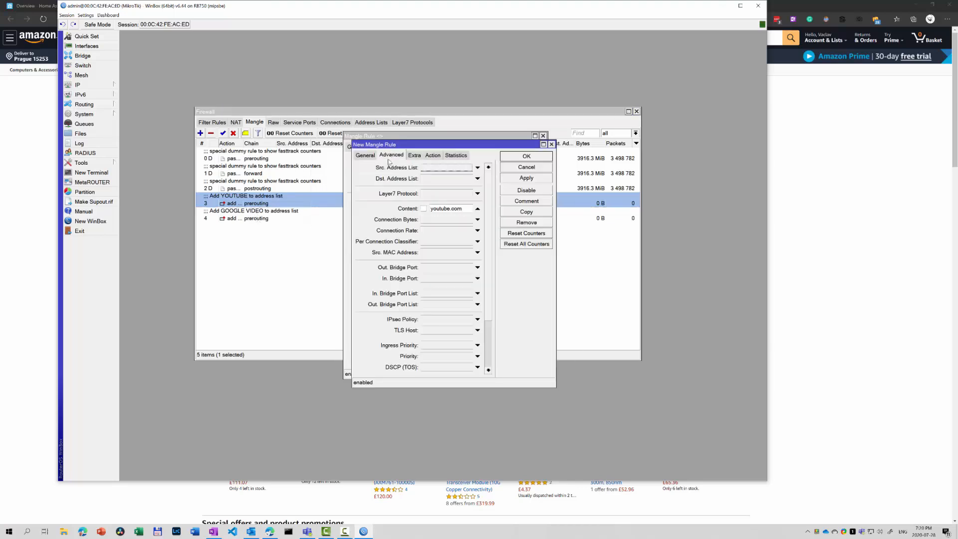
Set the next copy's content to netflix.com and its address list to netflix.
{"action": "left_click", "coordinate": [445, 209]}
{"action": "key", "text": "ctrl+a"}
{"action": "type", "text": "netflix.com"}
{"action": "left_click", "coordinate": [432, 156]}
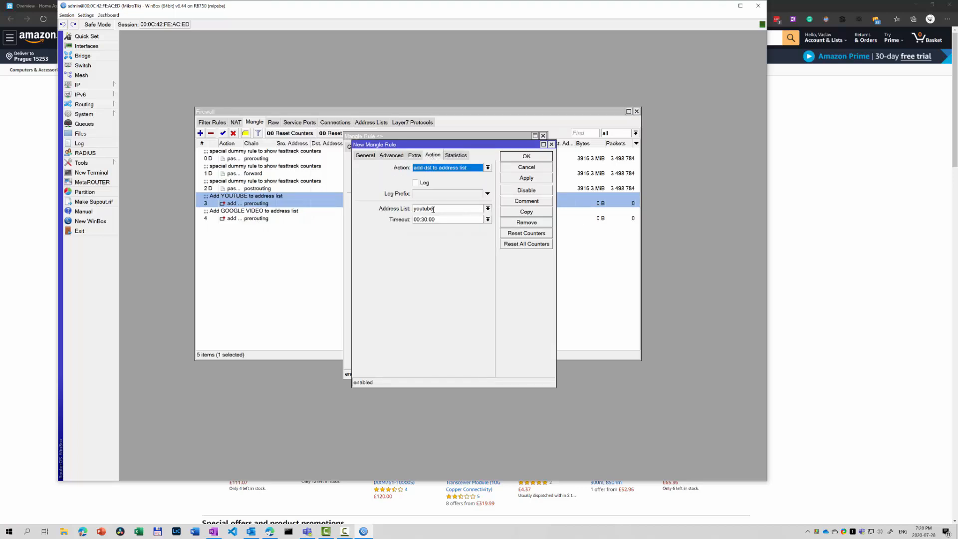
{"action": "left_click", "coordinate": [433, 210]}
{"action": "key", "text": "ctrl+a"}
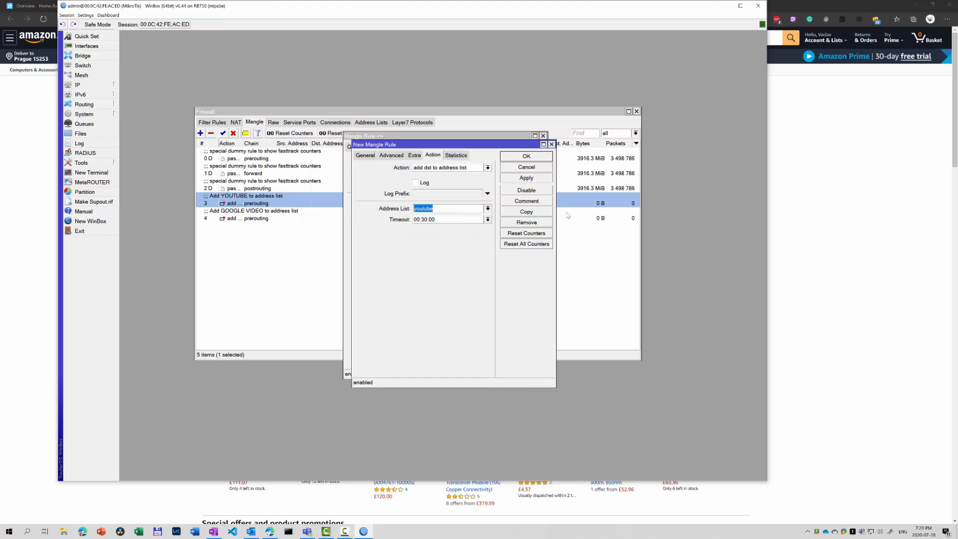
{"action": "type", "text": "netflix"}
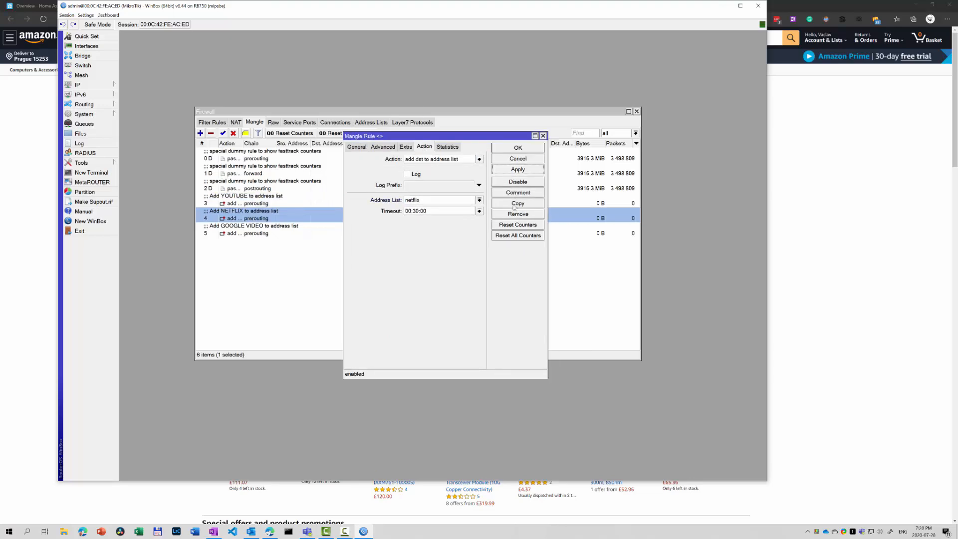
Duplicate the Netflix rule with its content match changed to nflxvideo.net.
{"action": "left_click", "coordinate": [514, 205]}
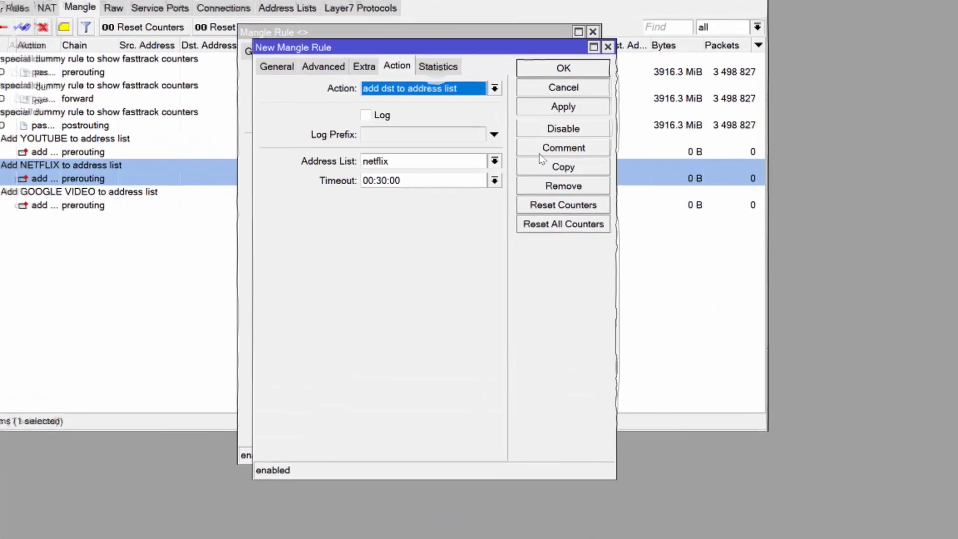
{"action": "left_click", "coordinate": [324, 67]}
{"action": "left_click", "coordinate": [421, 162]}
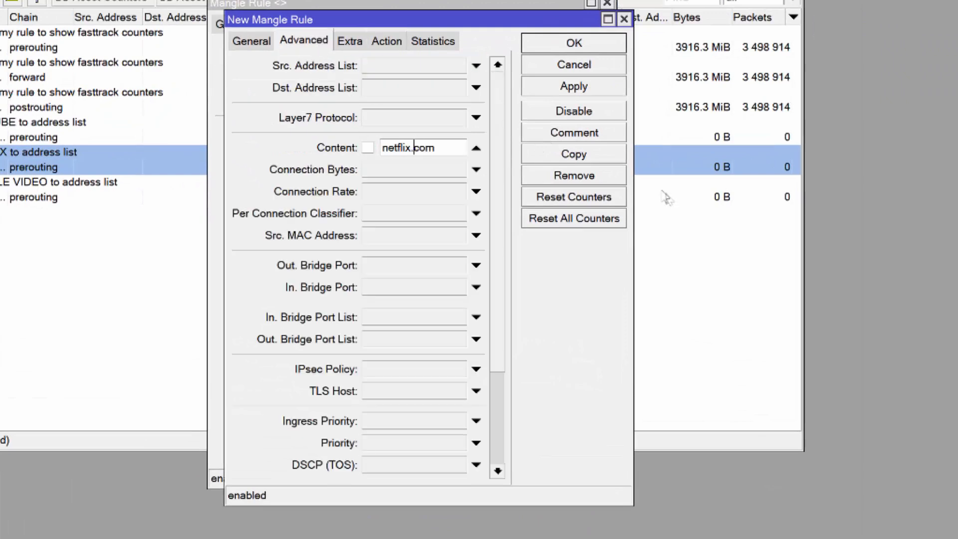
{"action": "key", "text": "ctrl+a"}
{"action": "type", "text": "nflxvideo.net"}
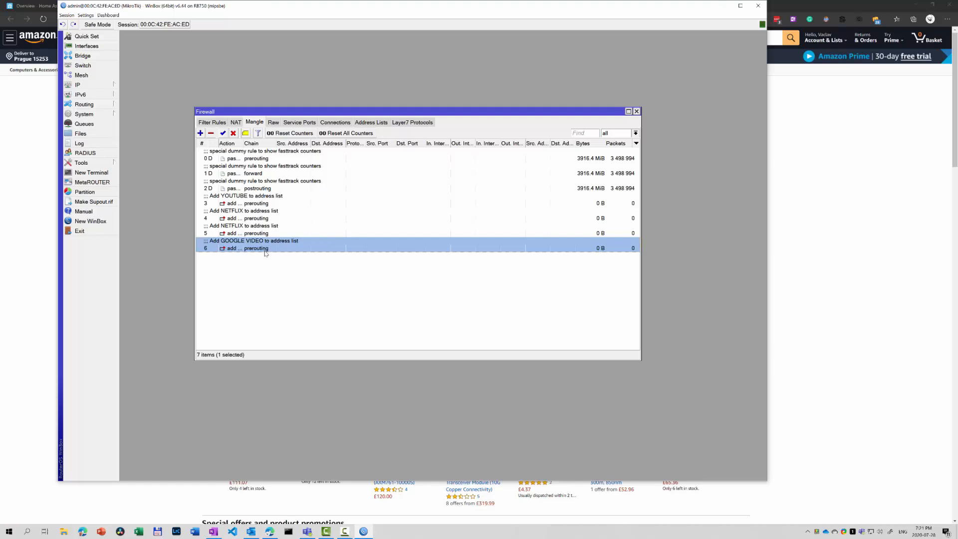
Check the still-empty firewall Address Lists, then open a new browser tab.
{"action": "left_click", "coordinate": [372, 122]}
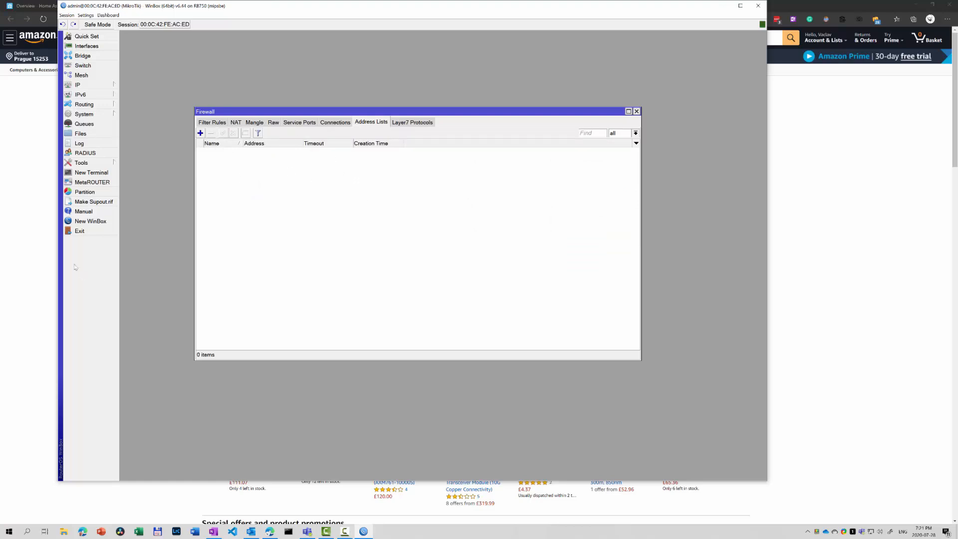
{"action": "left_click", "coordinate": [11, 256]}
{"action": "left_click", "coordinate": [363, 6]}
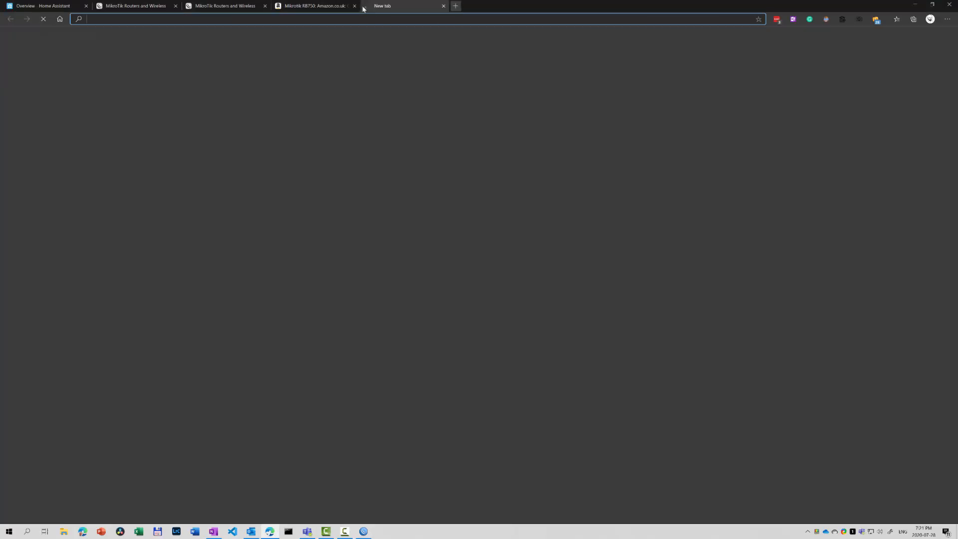
Play the 4K Aquarium video from the subscribed nature channel on YouTube, pause it, and return to WinBox.
{"action": "type", "text": "youtube.com/feed/subscriptions"}
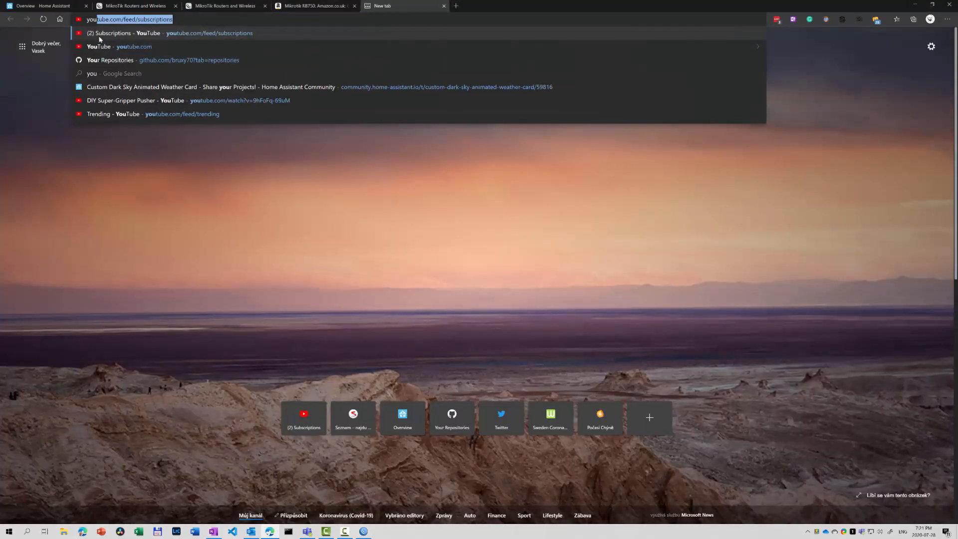
{"action": "key", "text": "Return"}
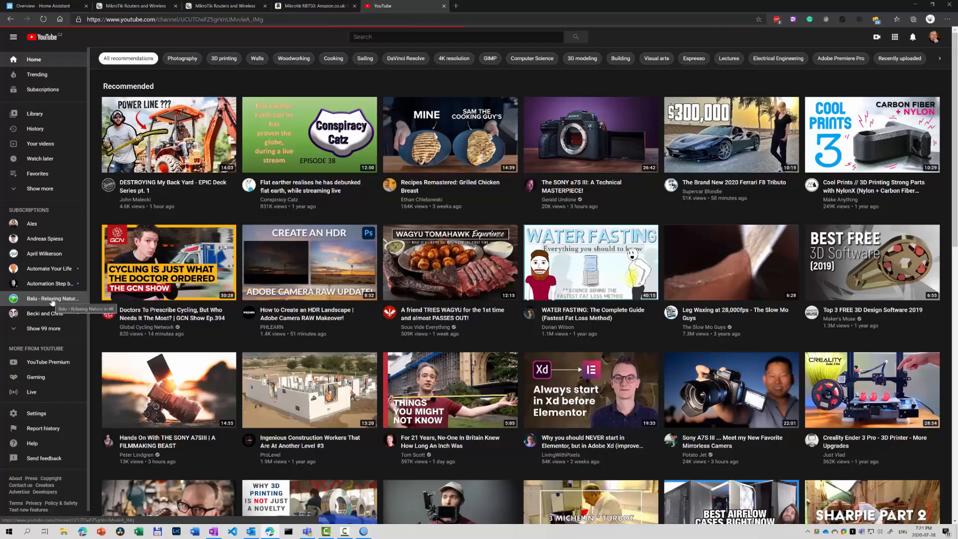
{"action": "left_click", "coordinate": [52, 299]}
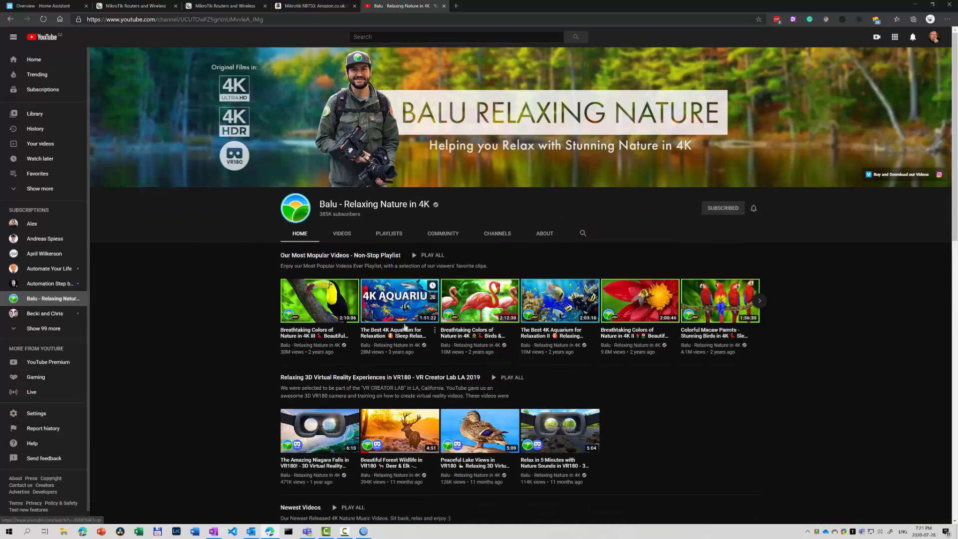
{"action": "left_click", "coordinate": [400, 306]}
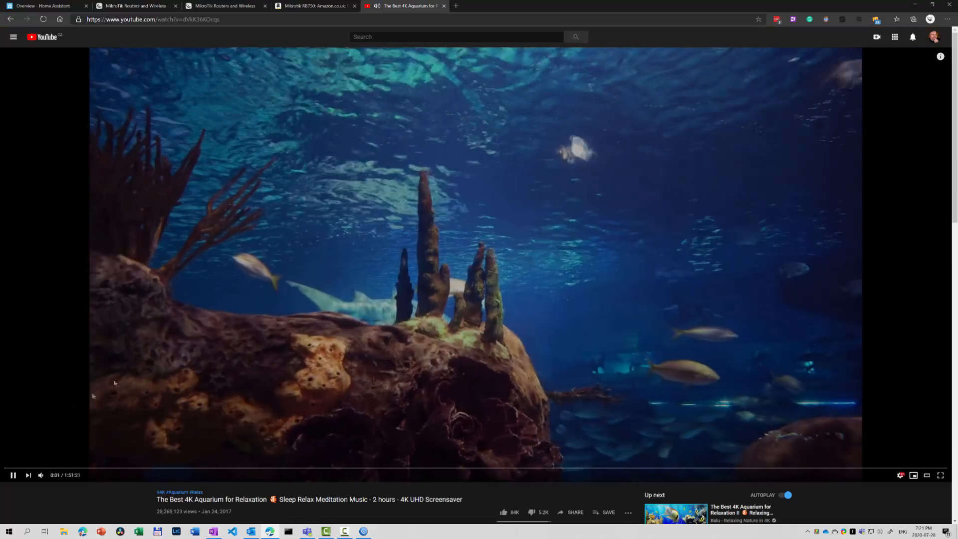
{"action": "left_click", "coordinate": [13, 475]}
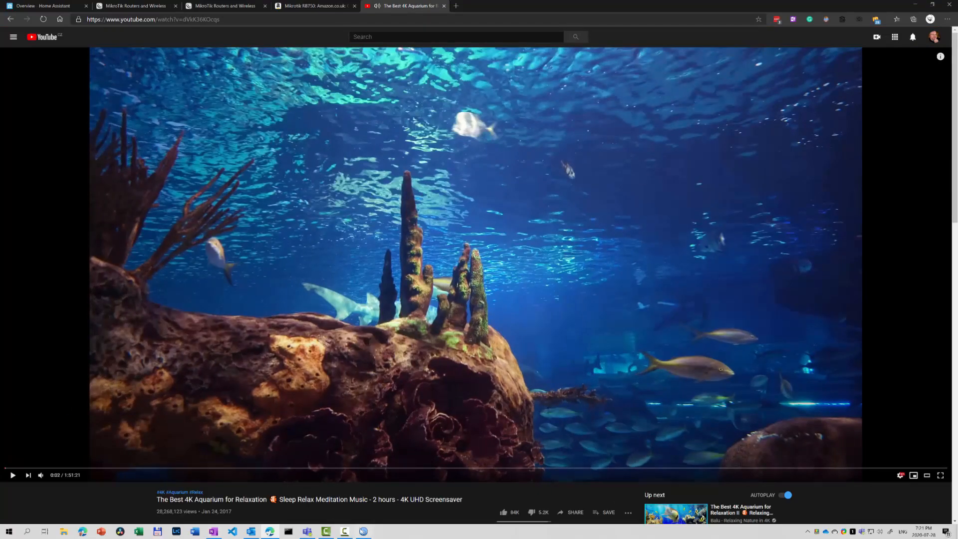
{"action": "left_click", "coordinate": [364, 532]}
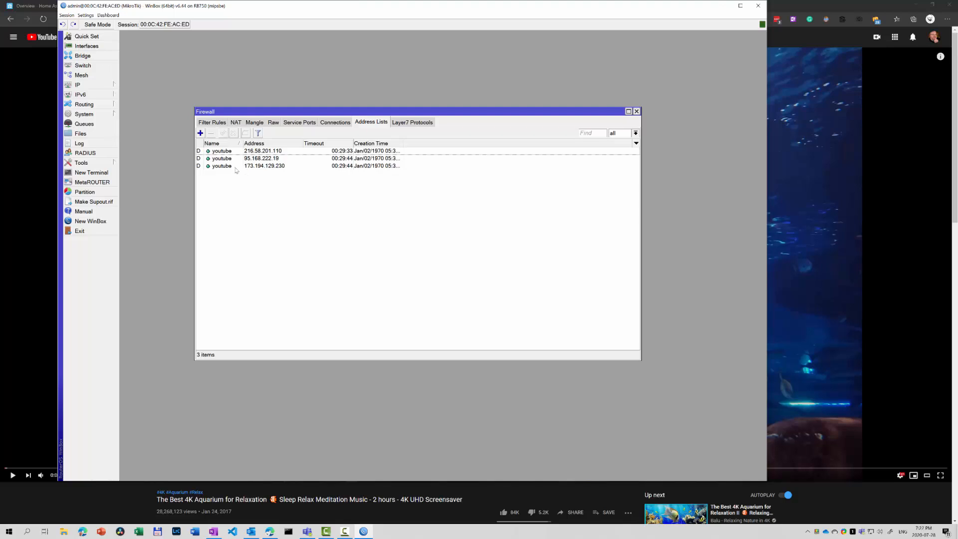
Show the Mangle list, where the YouTube and Google Video rules now count packets.
{"action": "left_click", "coordinate": [255, 122]}
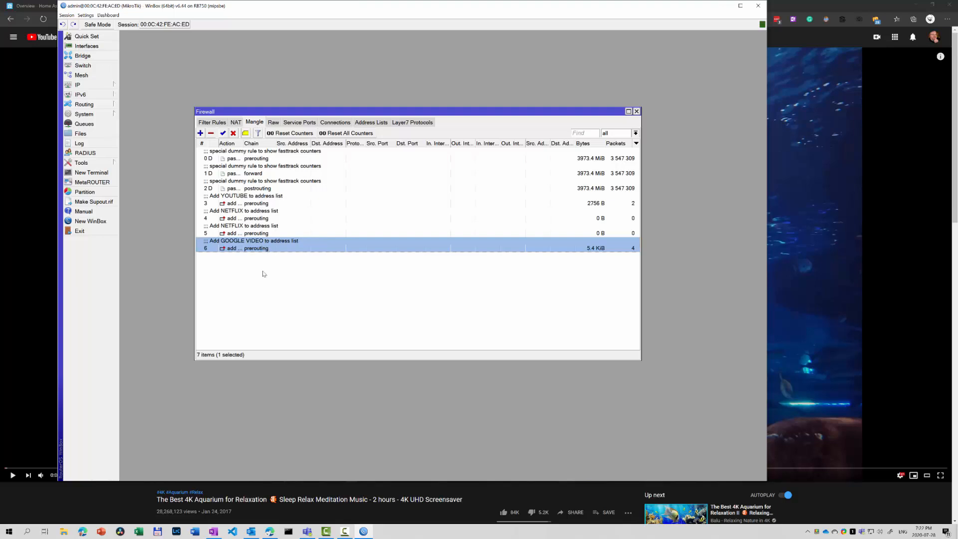
Start a new forward-chain mangle rule matching source address list youtube.
{"action": "left_click", "coordinate": [201, 133]}
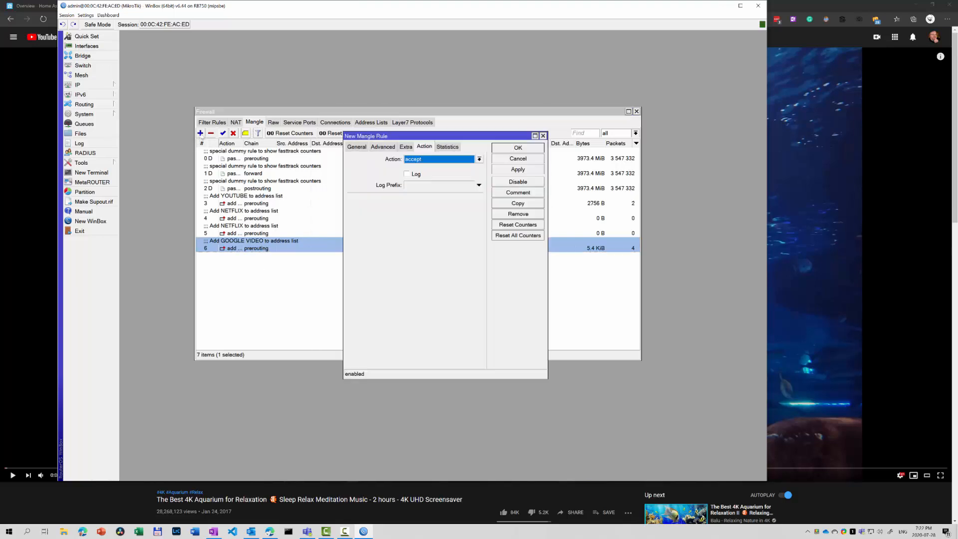
{"action": "left_click", "coordinate": [357, 146]}
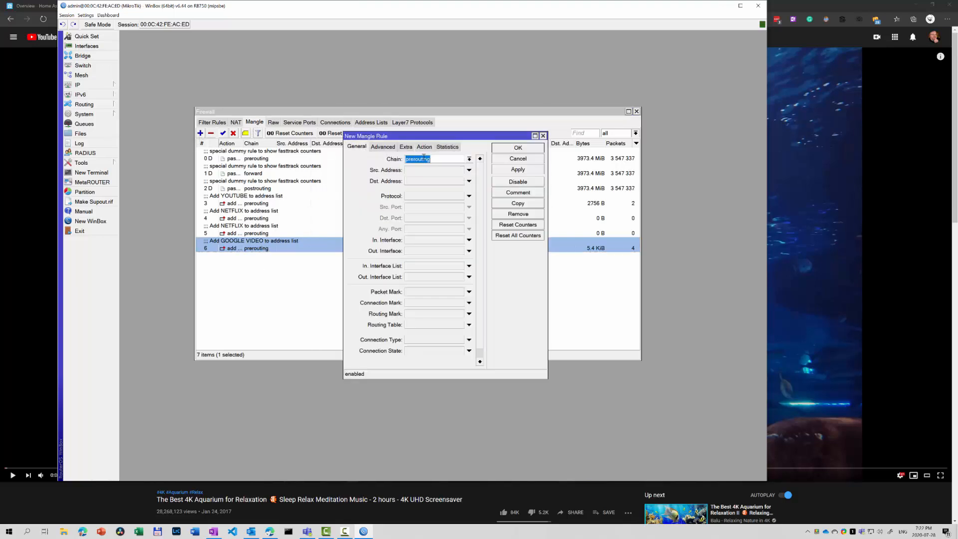
{"action": "left_click", "coordinate": [470, 159]}
{"action": "left_click", "coordinate": [422, 168]}
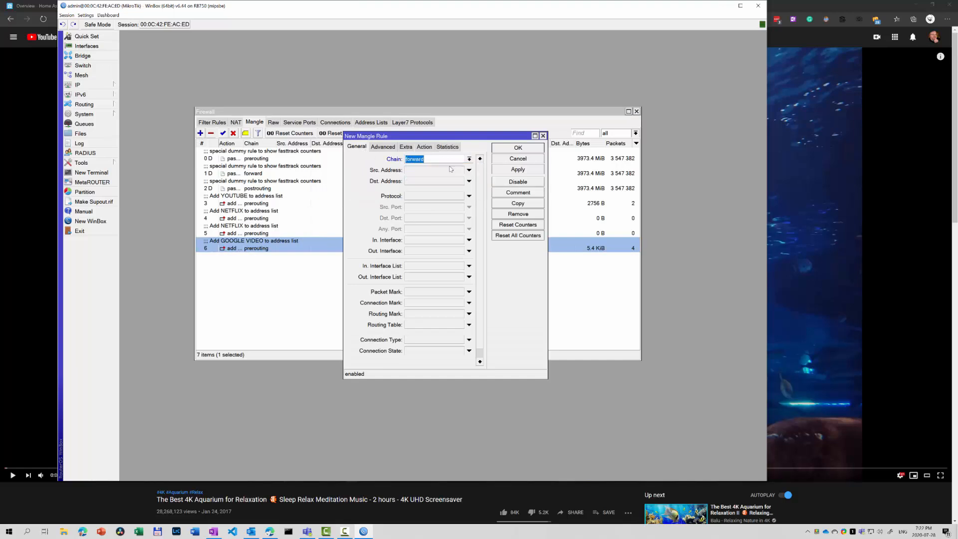
{"action": "left_click", "coordinate": [383, 147]}
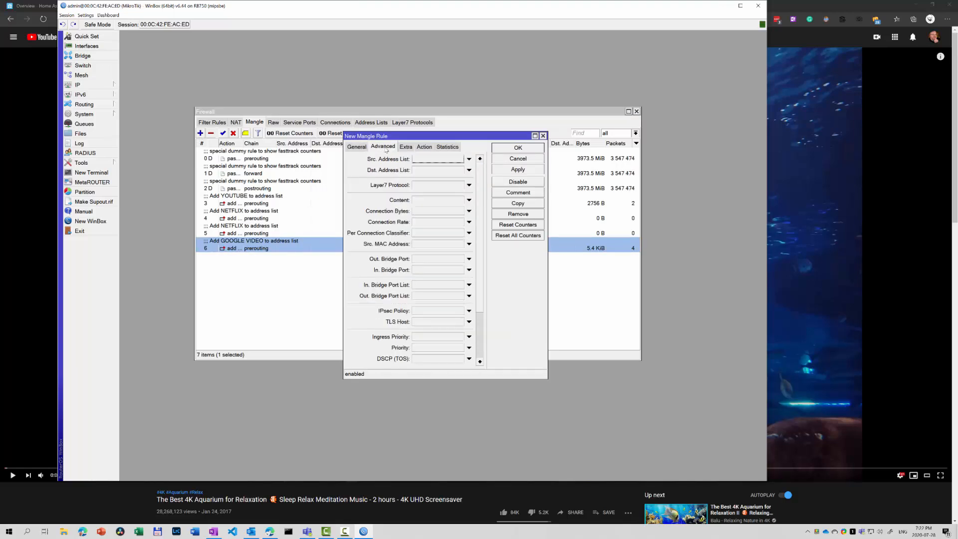
{"action": "left_click", "coordinate": [468, 159]}
{"action": "left_click", "coordinate": [460, 160]}
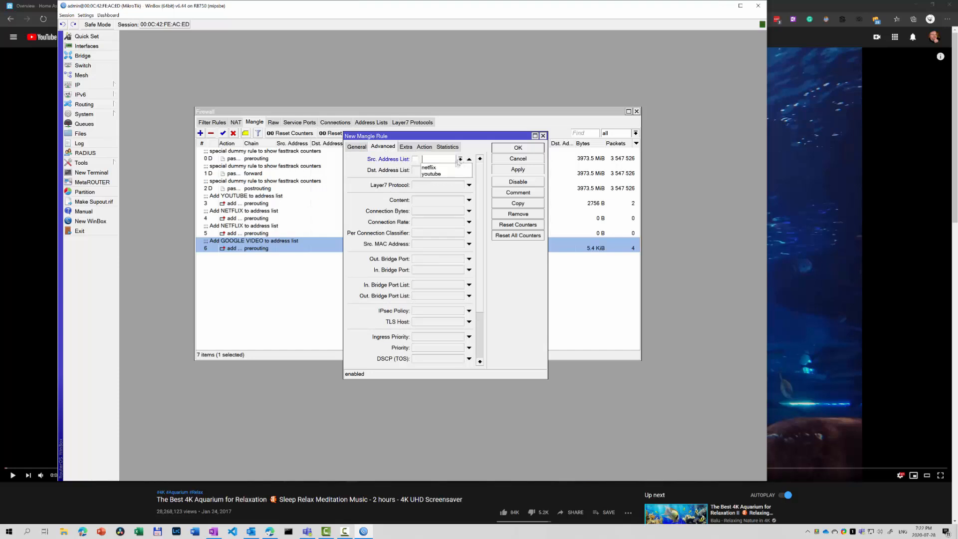
{"action": "left_click", "coordinate": [447, 174]}
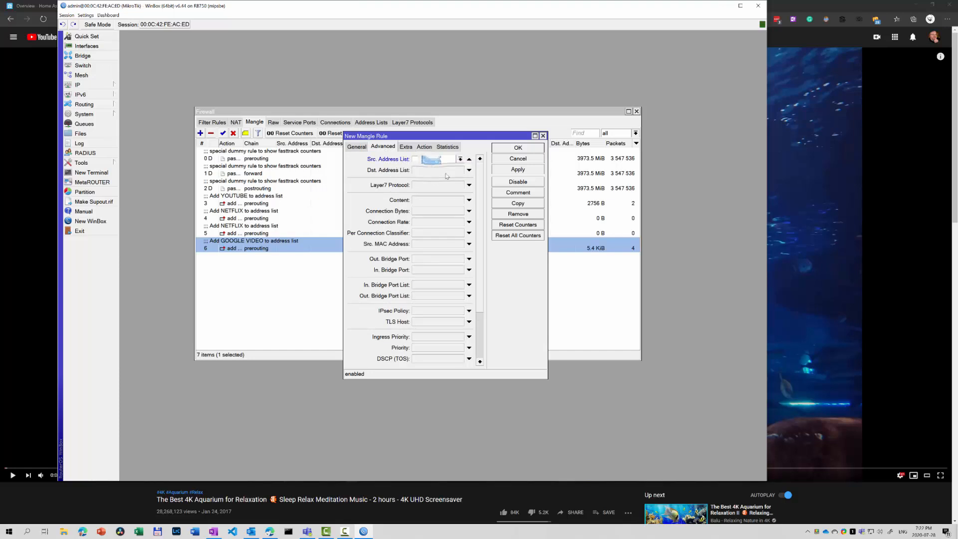
Set its action to mark packet with mark youtube-packet and passthrough off.
{"action": "left_click", "coordinate": [425, 147]}
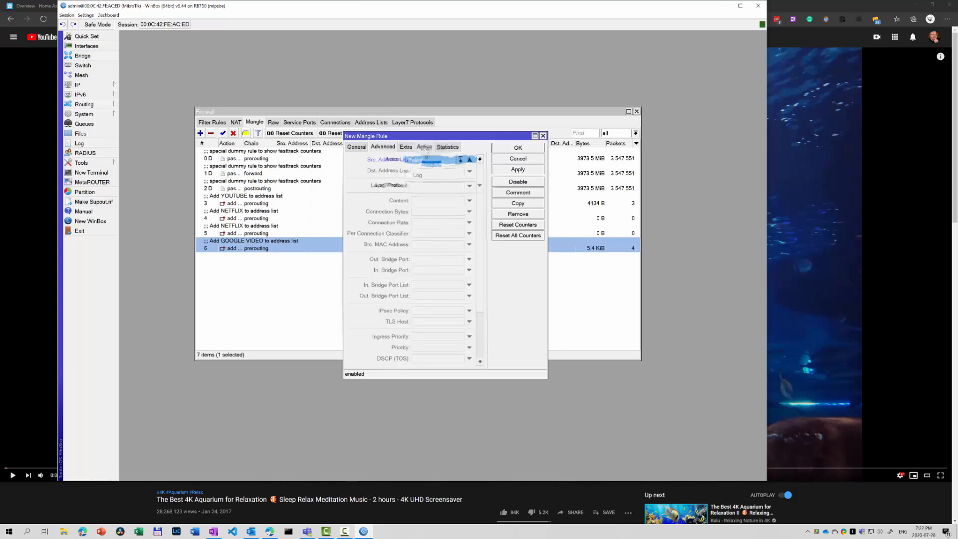
{"action": "left_click", "coordinate": [452, 160]}
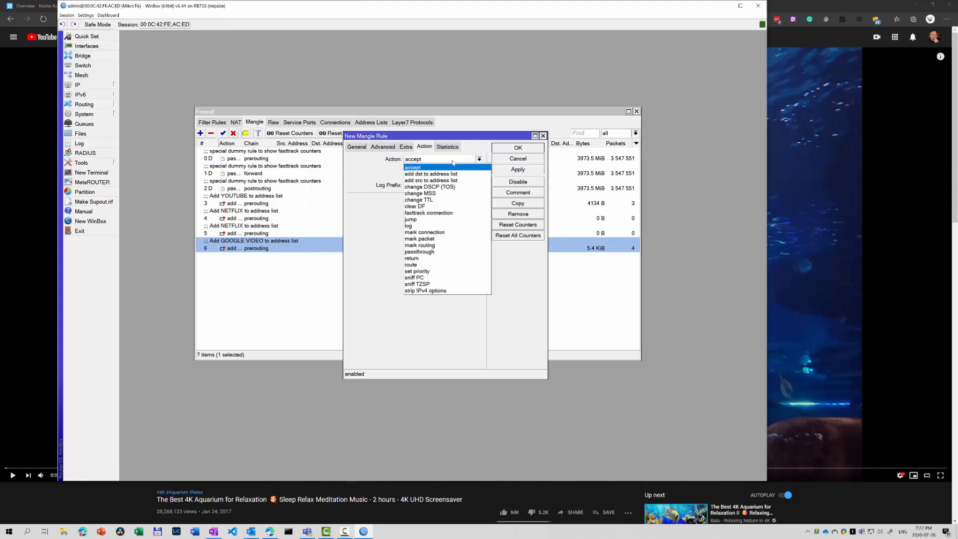
{"action": "left_click", "coordinate": [419, 238]}
{"action": "left_click", "coordinate": [422, 201]}
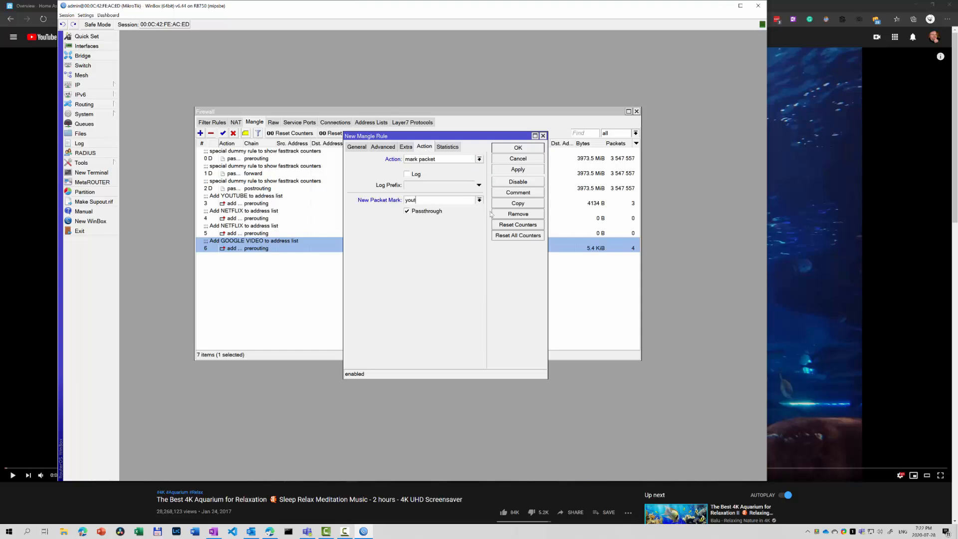
{"action": "type", "text": "packet"}
{"action": "key", "text": "ctrl+a"}
{"action": "left_click", "coordinate": [408, 212]}
Comment the rule 'Mark YOUTUBE packets' and apply it.
{"action": "left_click", "coordinate": [519, 193]}
{"action": "type", "text": "Mark YOUTUBE packets"}
{"action": "left_click", "coordinate": [497, 248]}
{"action": "left_click", "coordinate": [518, 170]}
Copy the YouTube marking rule with source address list netflix and packet mark netflix-packet.
{"action": "left_click", "coordinate": [514, 205]}
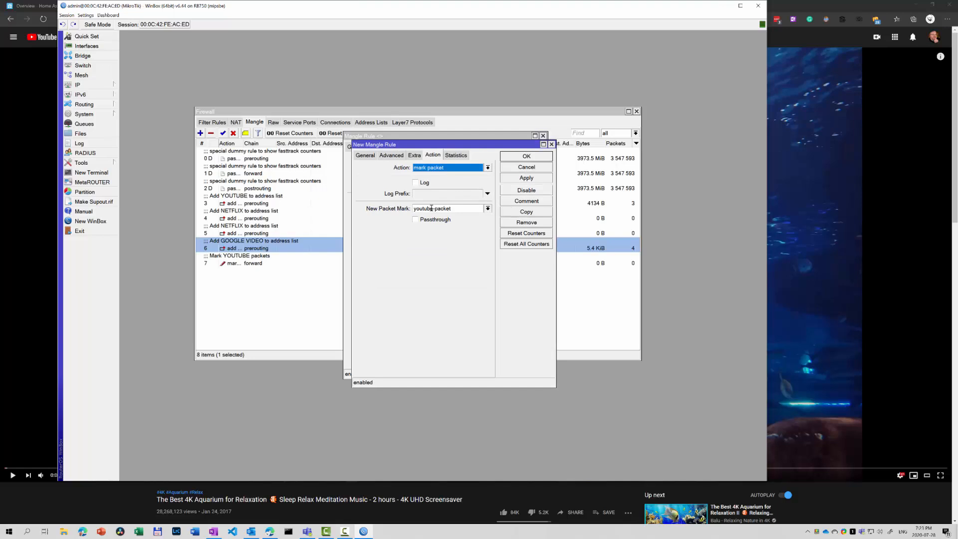
{"action": "left_click", "coordinate": [392, 155]}
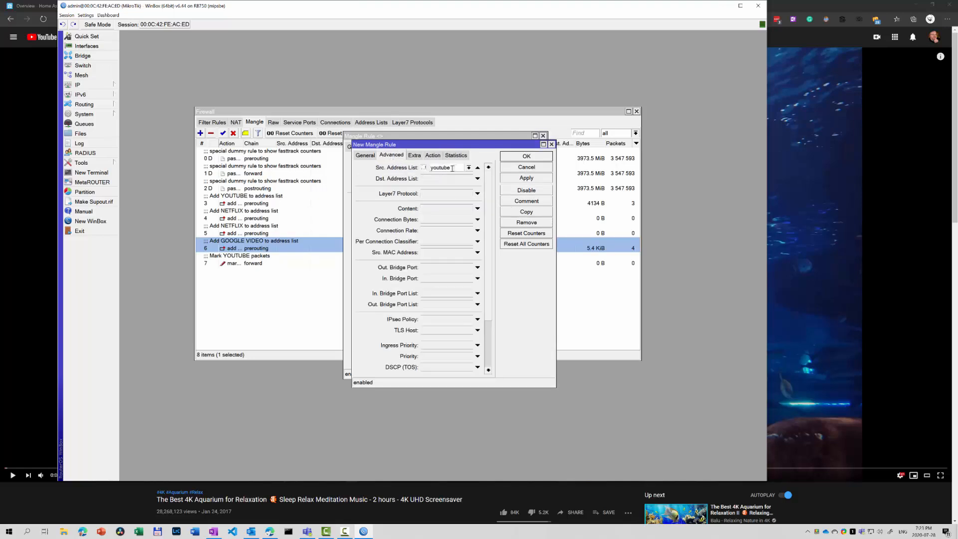
{"action": "left_click", "coordinate": [469, 168]}
{"action": "left_click", "coordinate": [444, 175]}
{"action": "left_click", "coordinate": [433, 156]}
{"action": "left_click", "coordinate": [433, 209]}
{"action": "key", "text": "shift+Home"}
{"action": "key", "text": "BackSpace"}
{"action": "type", "text": "netflix"}
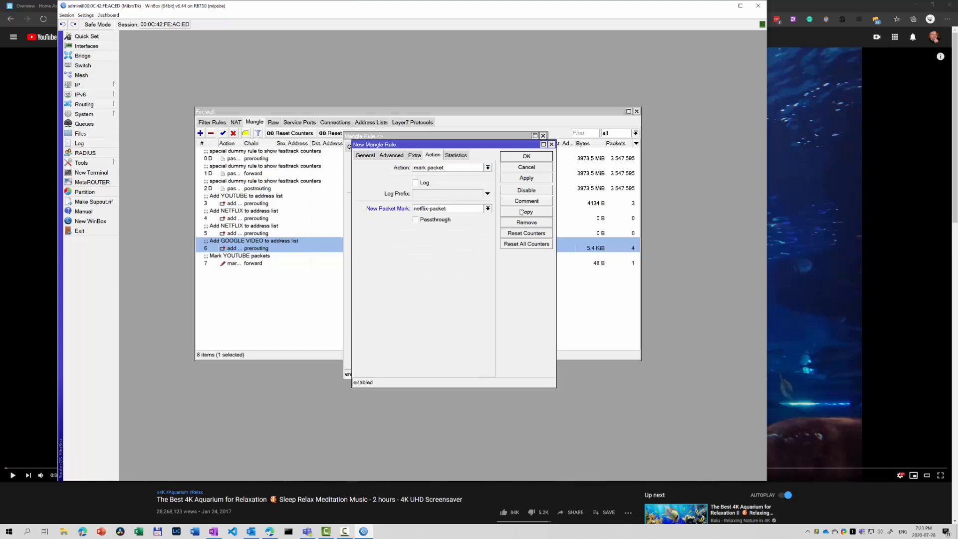
Comment the copy 'Mark NETFLIX packets', save it, and close the original rule's dialog.
{"action": "left_click", "coordinate": [527, 201]}
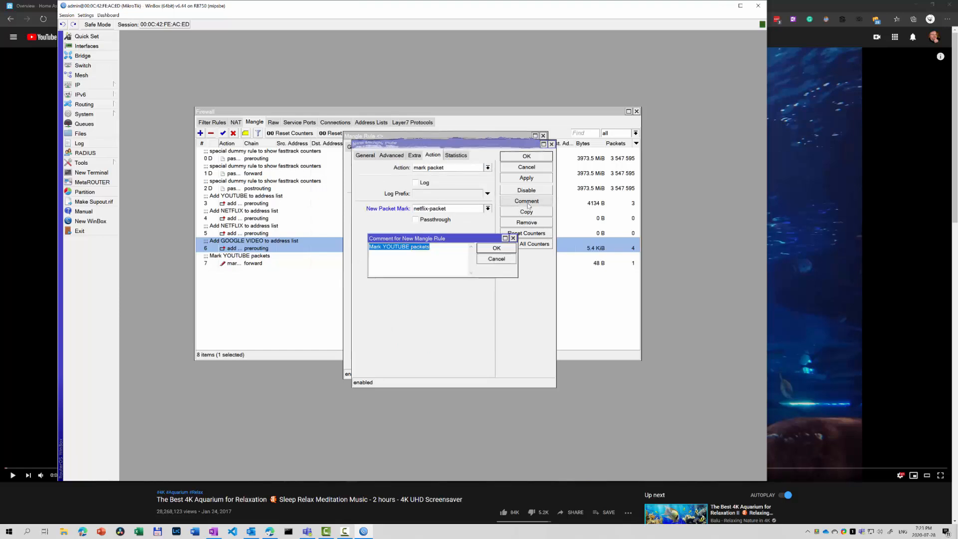
{"action": "double_click", "coordinate": [397, 247]}
{"action": "type", "text": "NETFLIX"}
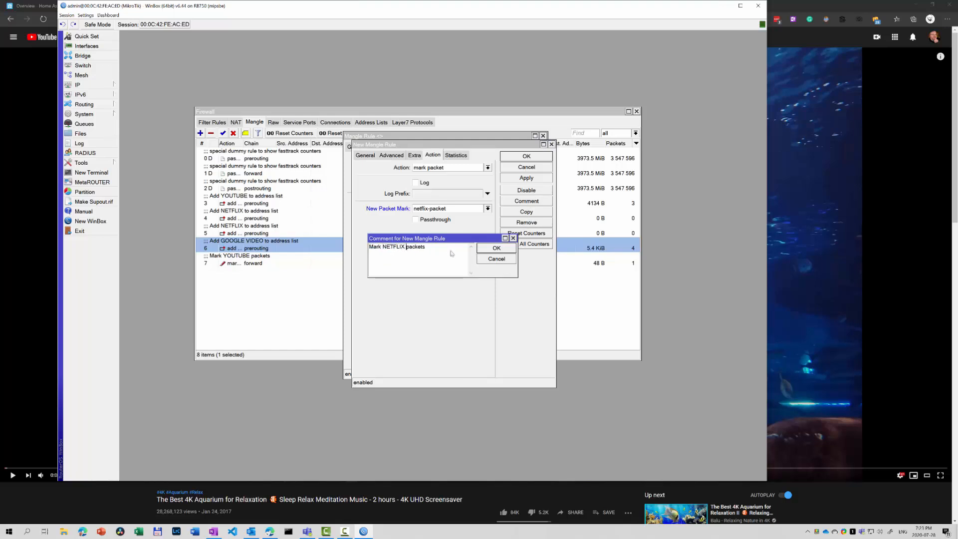
{"action": "left_click", "coordinate": [485, 249]}
{"action": "left_click", "coordinate": [527, 156]}
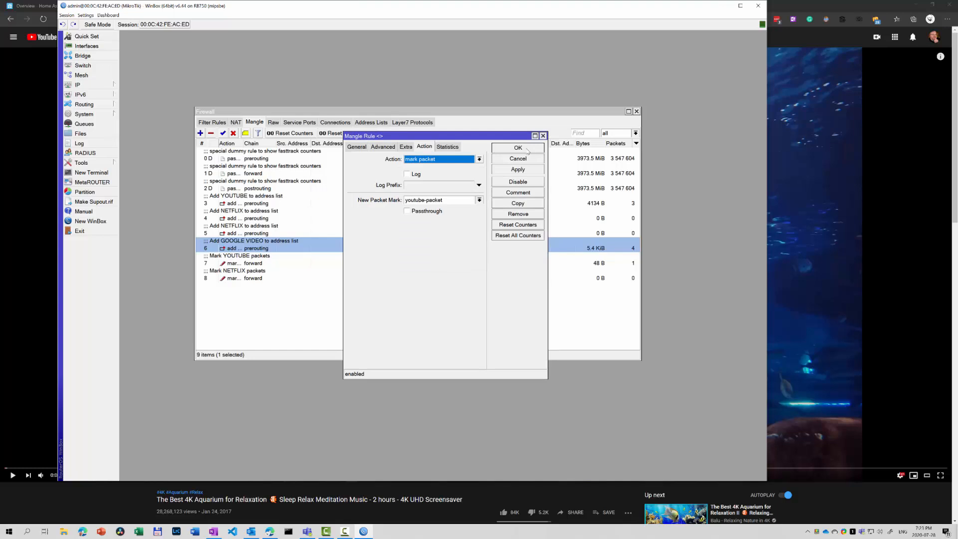
{"action": "left_click", "coordinate": [521, 150]}
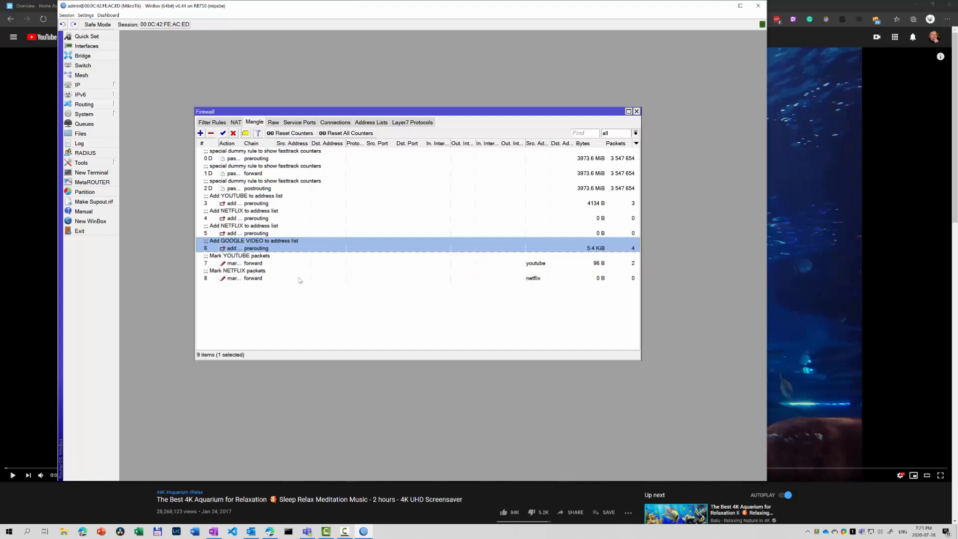
Create a simple queue named YouTube with packet mark youtube-packet and target bridge.
{"action": "left_click", "coordinate": [95, 124]}
{"action": "left_click", "coordinate": [300, 192]}
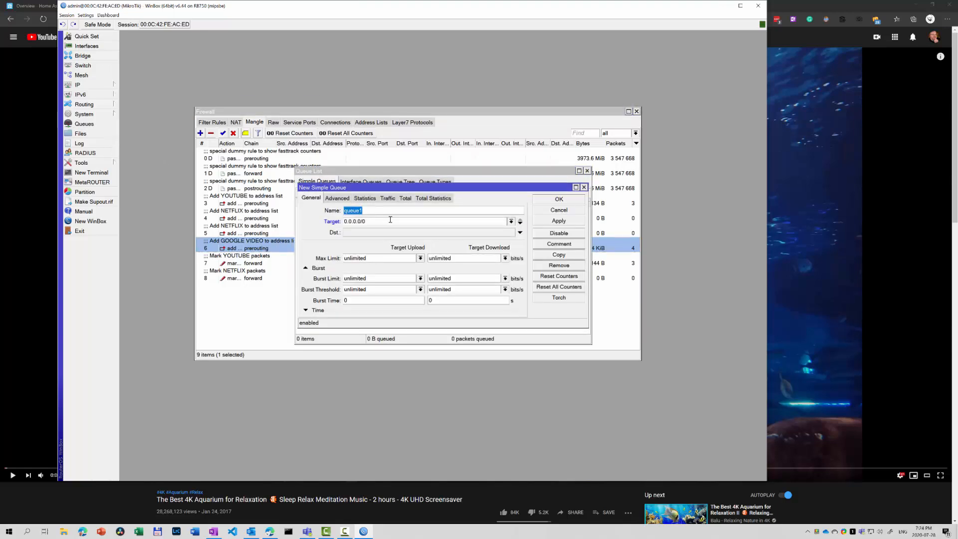
{"action": "type", "text": "YouTube"}
{"action": "left_click", "coordinate": [344, 199]}
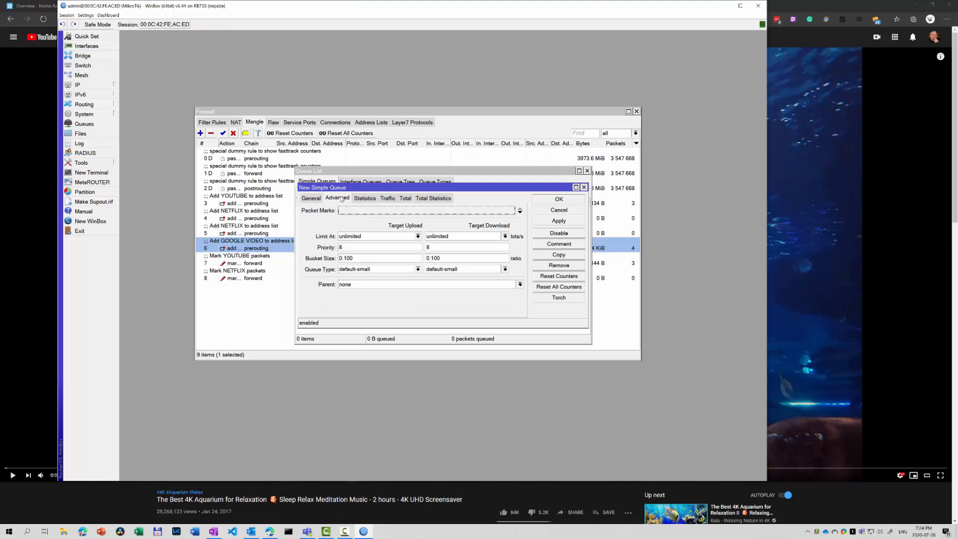
{"action": "left_click", "coordinate": [398, 212]}
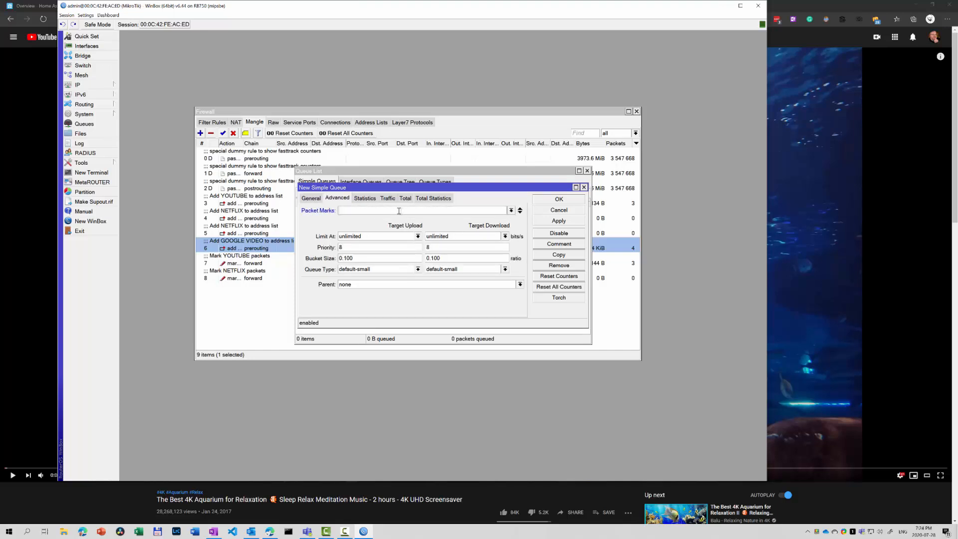
{"action": "left_click", "coordinate": [511, 210]}
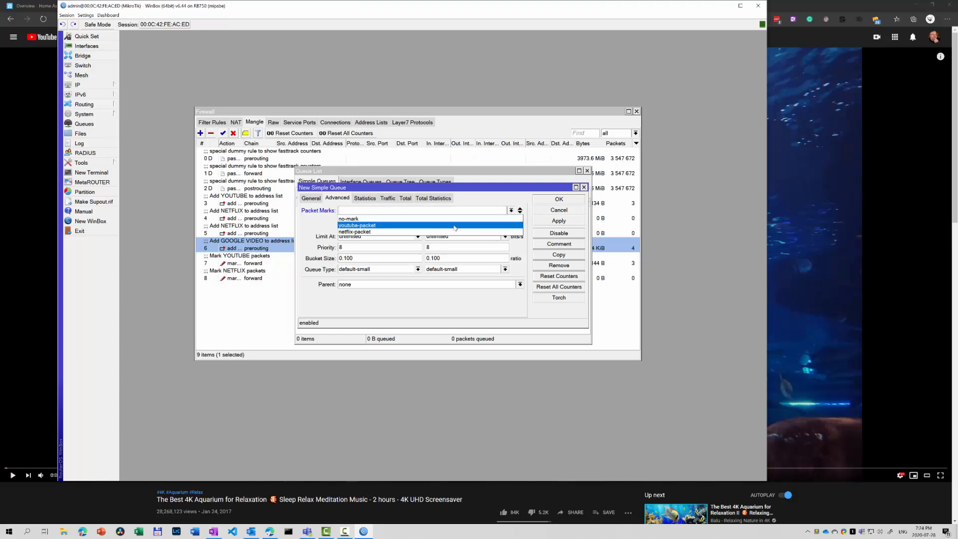
{"action": "left_click", "coordinate": [455, 226]}
{"action": "left_click", "coordinate": [311, 198]}
{"action": "left_click", "coordinate": [511, 221]}
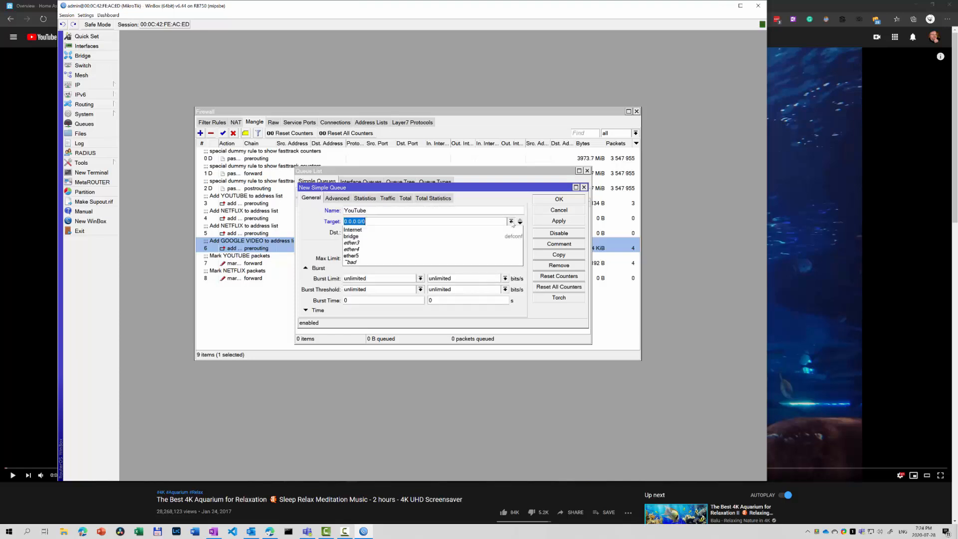
{"action": "left_click", "coordinate": [432, 238]}
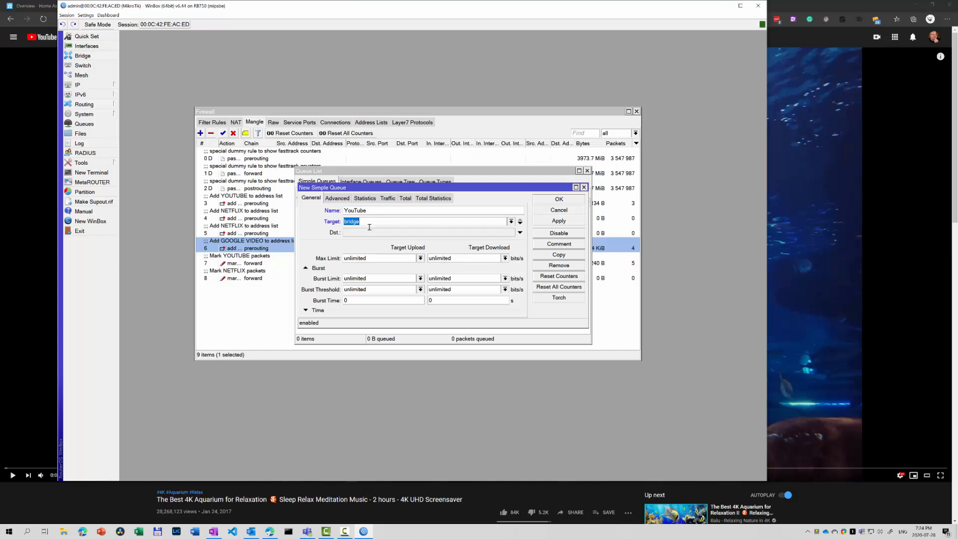
Set the YouTube queue's max limit to 2M upload and 2M download and save it.
{"action": "left_click", "coordinate": [378, 256]}
{"action": "key", "text": "ctrl+a"}
{"action": "type", "text": "2M"}
{"action": "key", "text": "Tab"}
{"action": "type", "text": "2M"}
{"action": "key", "text": "Return"}
Copy the YouTube queue into a 'Netflix' queue (2M both ways) with packet mark netflix-packet.
{"action": "left_click", "coordinate": [557, 256]}
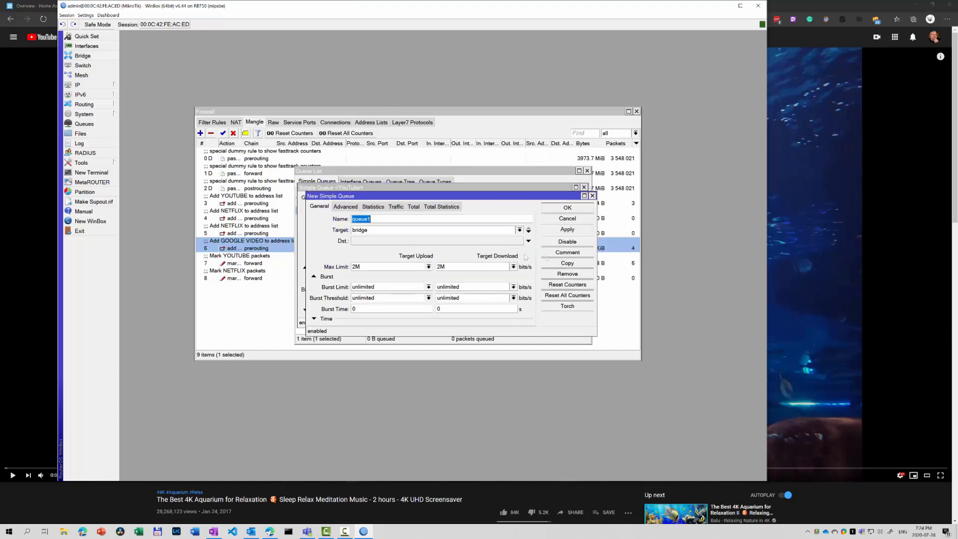
{"action": "left_click", "coordinate": [374, 219]}
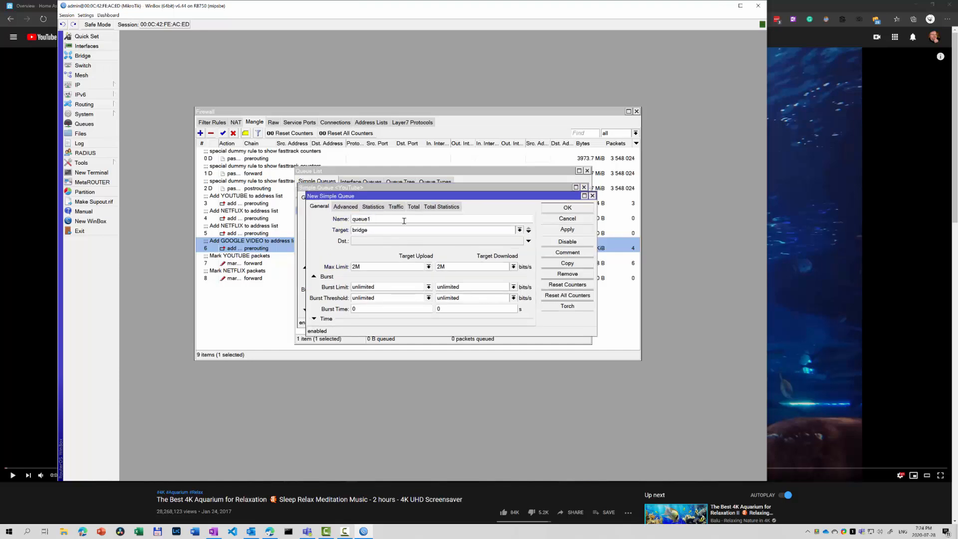
{"action": "left_click", "coordinate": [346, 207]}
{"action": "left_click", "coordinate": [520, 220]}
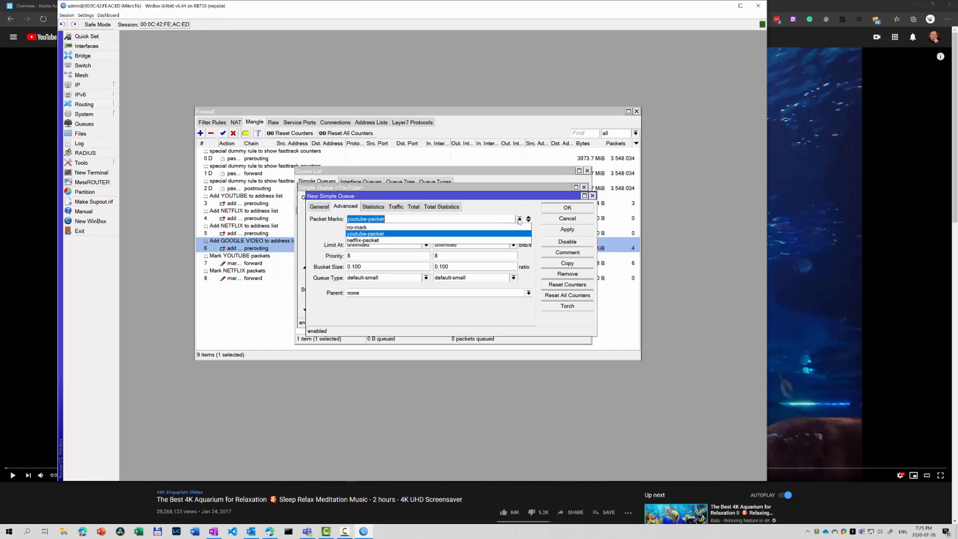
{"action": "left_click", "coordinate": [491, 241]}
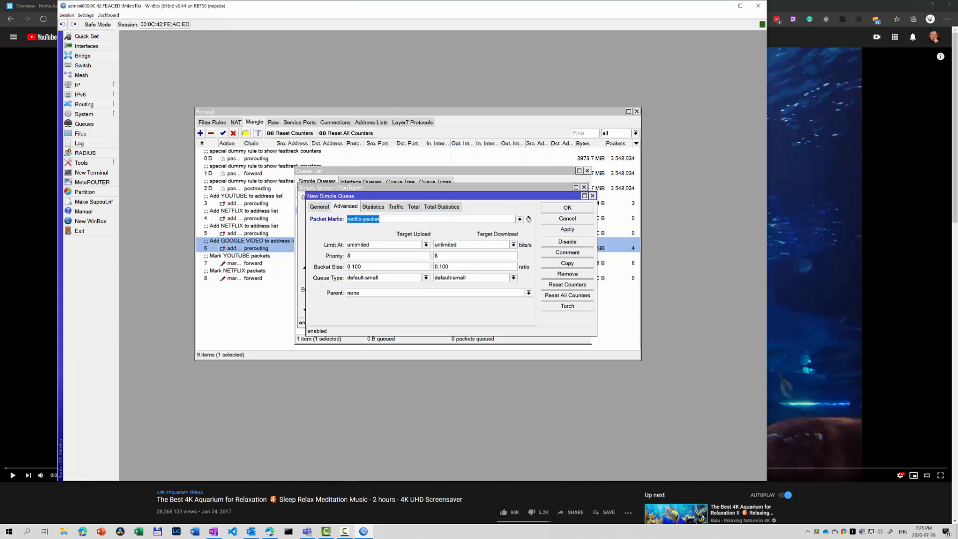
{"action": "left_click", "coordinate": [564, 209]}
{"action": "left_click", "coordinate": [560, 200]}
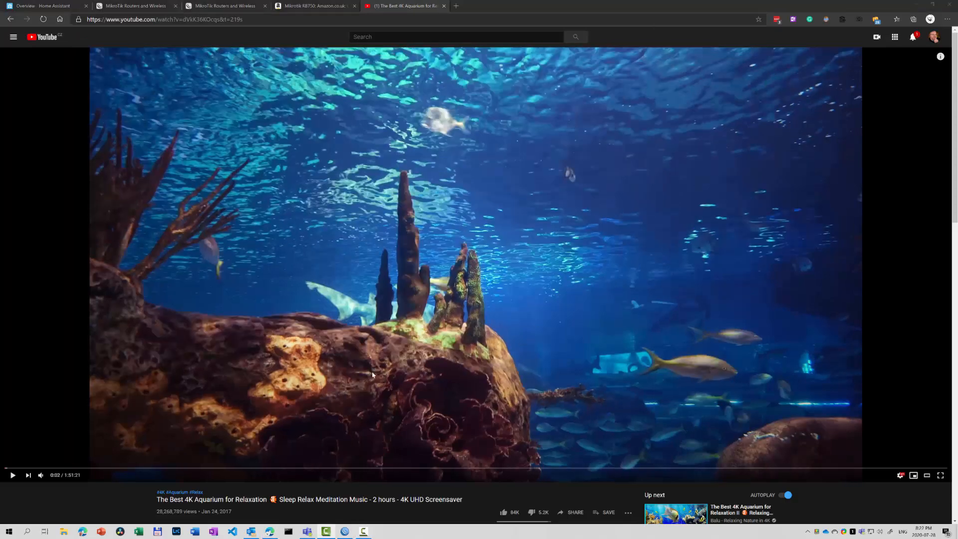
Play the aquarium video muted and show Ethernet throughput in Task Manager's Performance page.
{"action": "left_click", "coordinate": [13, 475]}
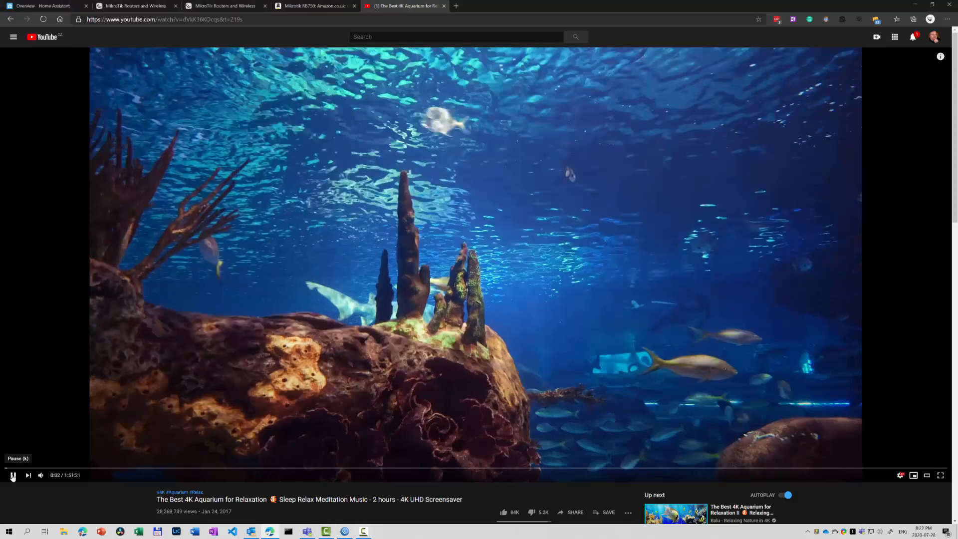
{"action": "left_click", "coordinate": [41, 476]}
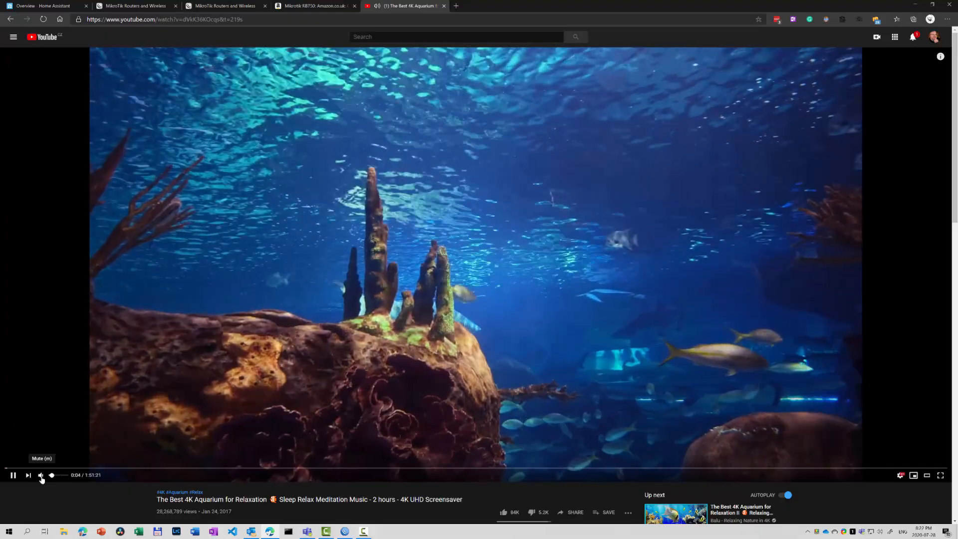
{"action": "right_click", "coordinate": [488, 534]}
{"action": "left_click", "coordinate": [513, 497]}
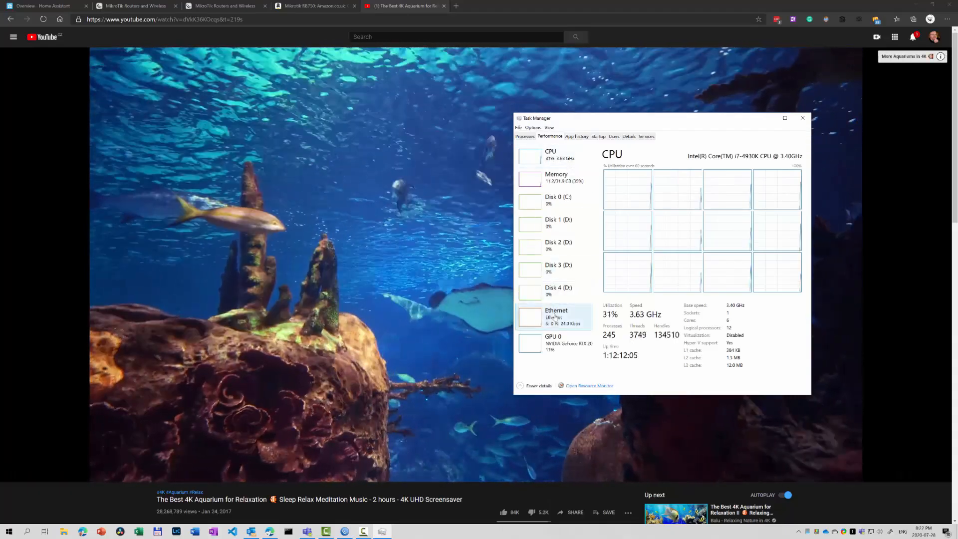
{"action": "left_click", "coordinate": [556, 317]}
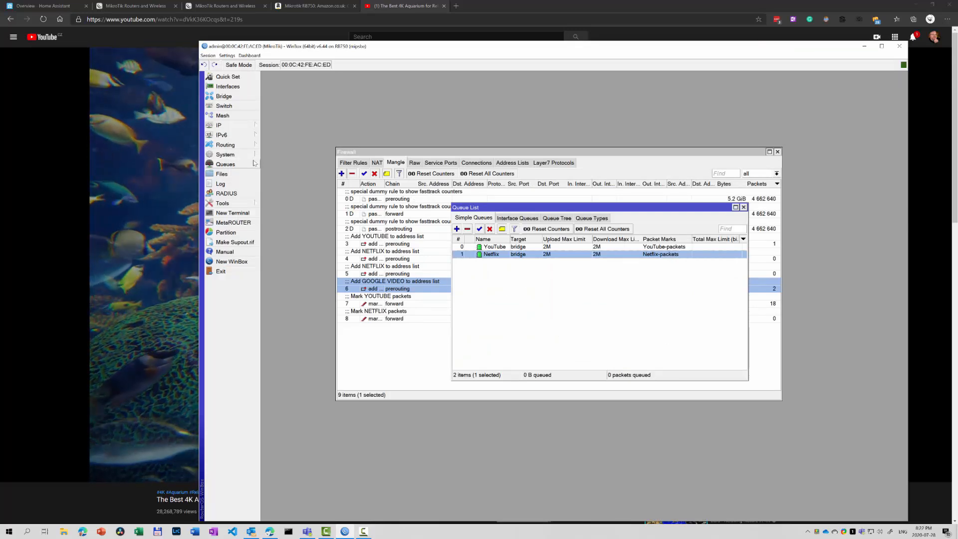
Uncheck Allow Fast Path in IP > Settings and apply the change.
{"action": "left_click", "coordinate": [240, 129]}
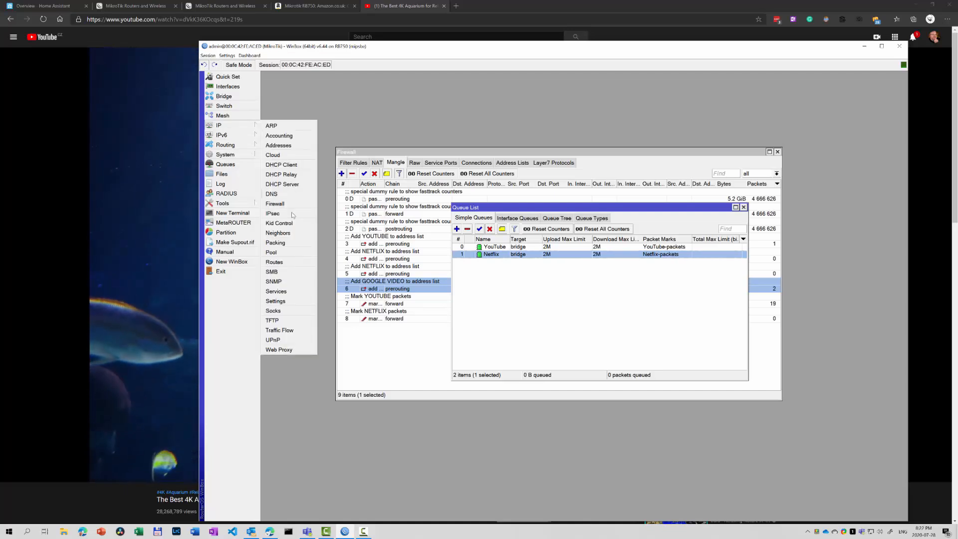
{"action": "left_click", "coordinate": [277, 302]}
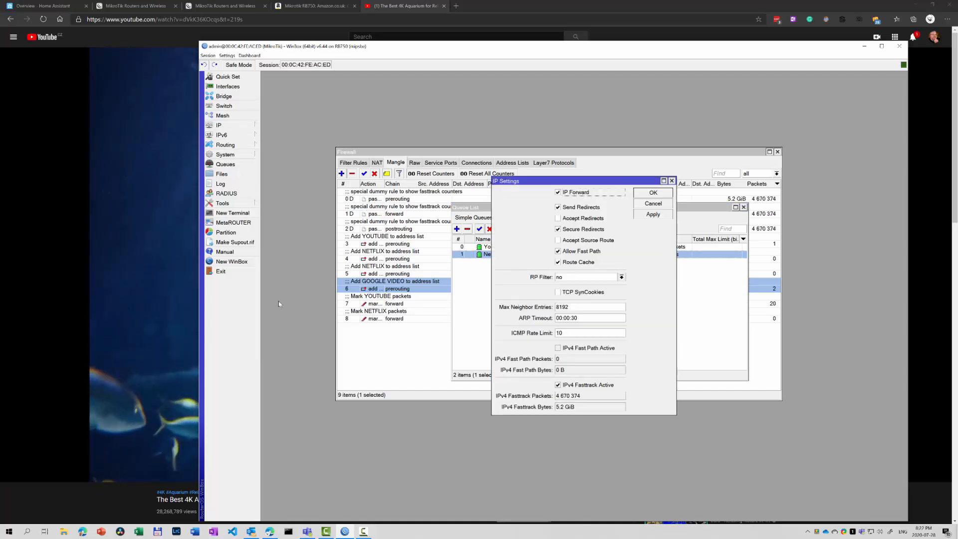
{"action": "left_click", "coordinate": [558, 251]}
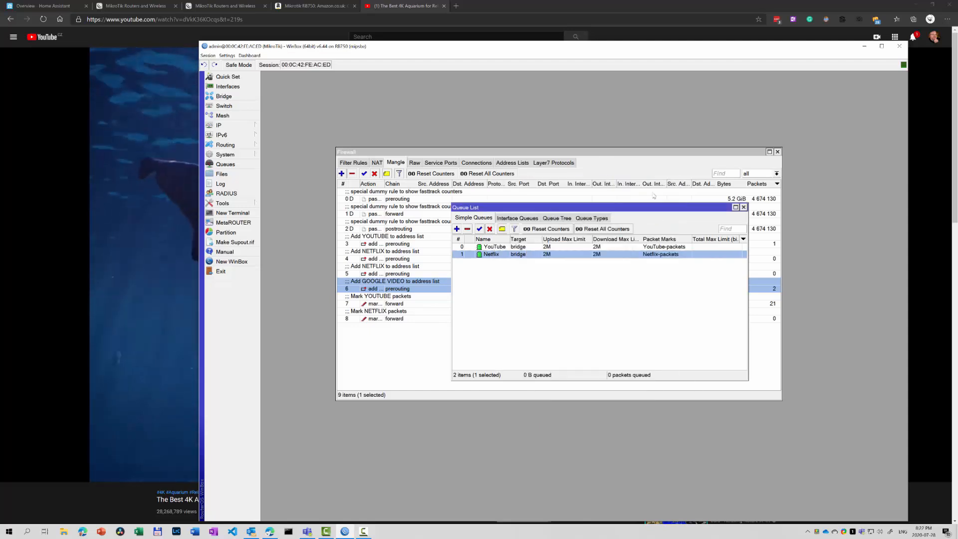
{"action": "left_click", "coordinate": [653, 192]}
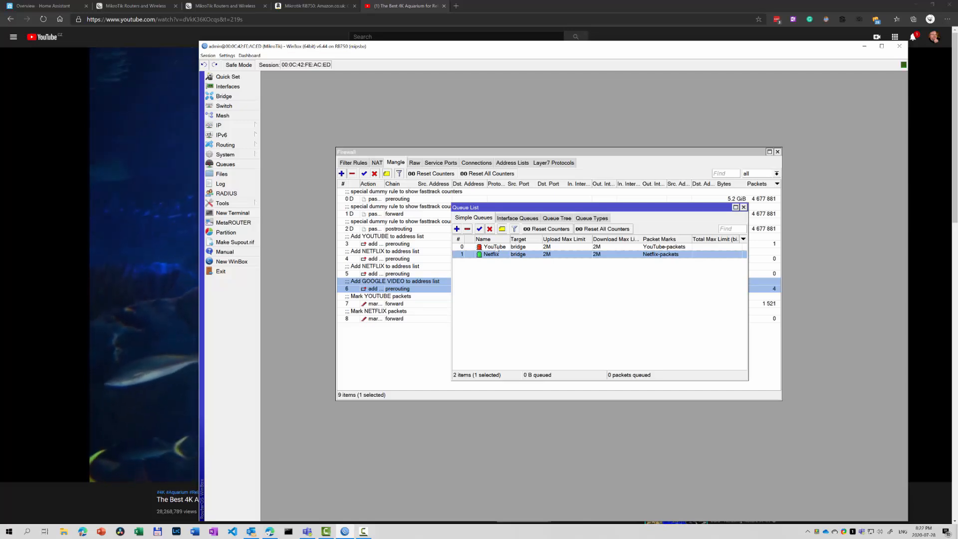
Check the YouTube queue's Traffic graph to confirm downloads hold at about 2.0 Mbps.
{"action": "left_click", "coordinate": [498, 247]}
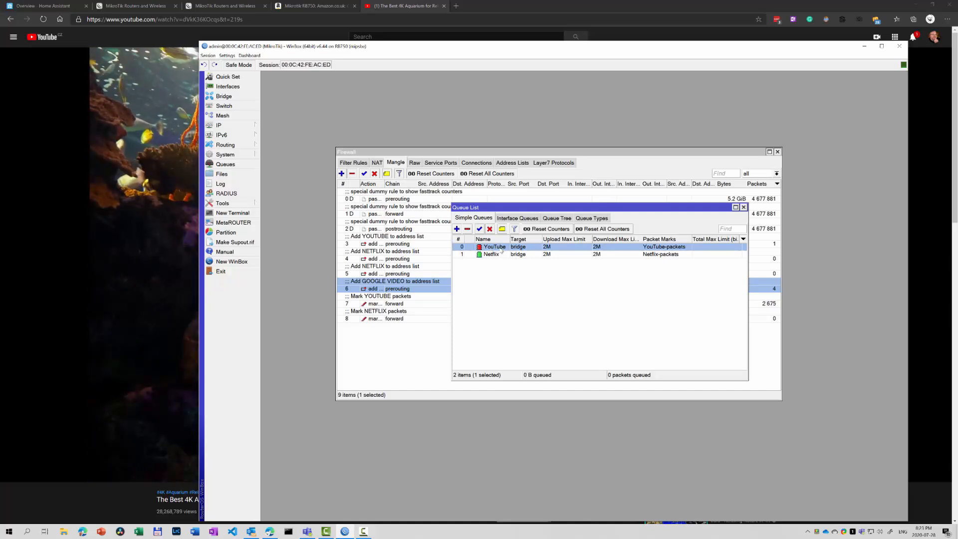
{"action": "double_click", "coordinate": [499, 248]}
{"action": "left_click", "coordinate": [548, 120]}
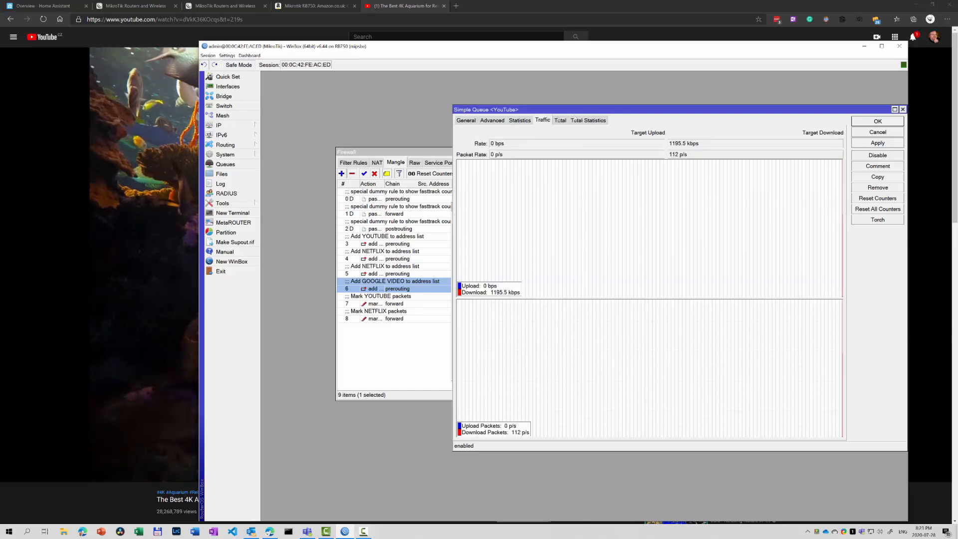
{"action": "left_click_drag", "start_coordinate": [549, 109], "coordinate": [456, 106]}
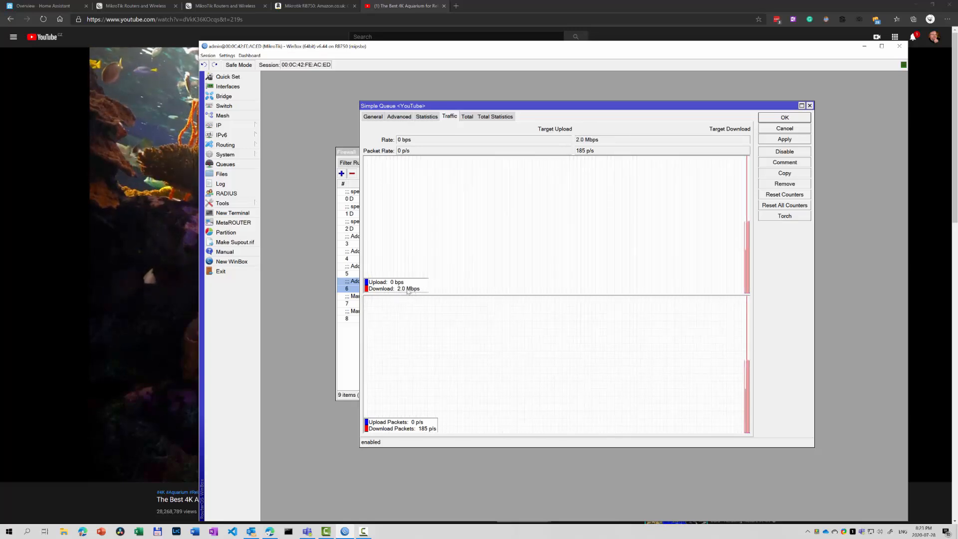
{"action": "left_click", "coordinate": [810, 106]}
{"action": "right_click", "coordinate": [422, 524]}
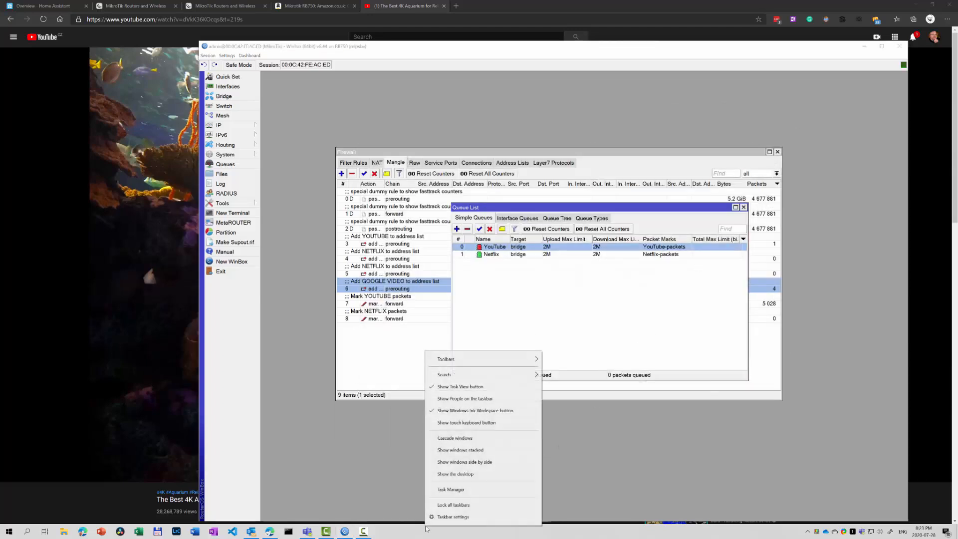
Open Task Manager showing Ethernet at about 2.1 Mbps, then disable the YouTube queue.
{"action": "left_click", "coordinate": [449, 491]}
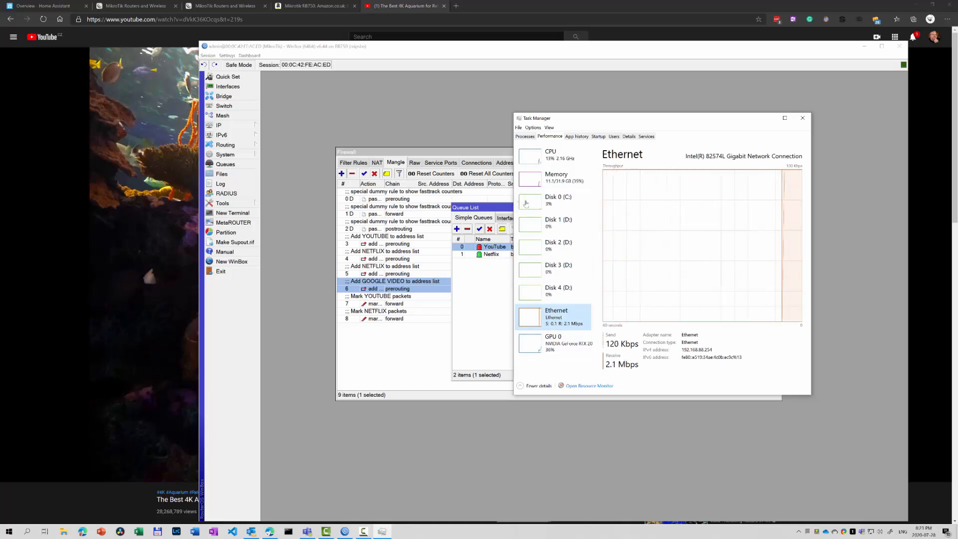
{"action": "left_click", "coordinate": [491, 230]}
{"action": "left_click", "coordinate": [492, 230]}
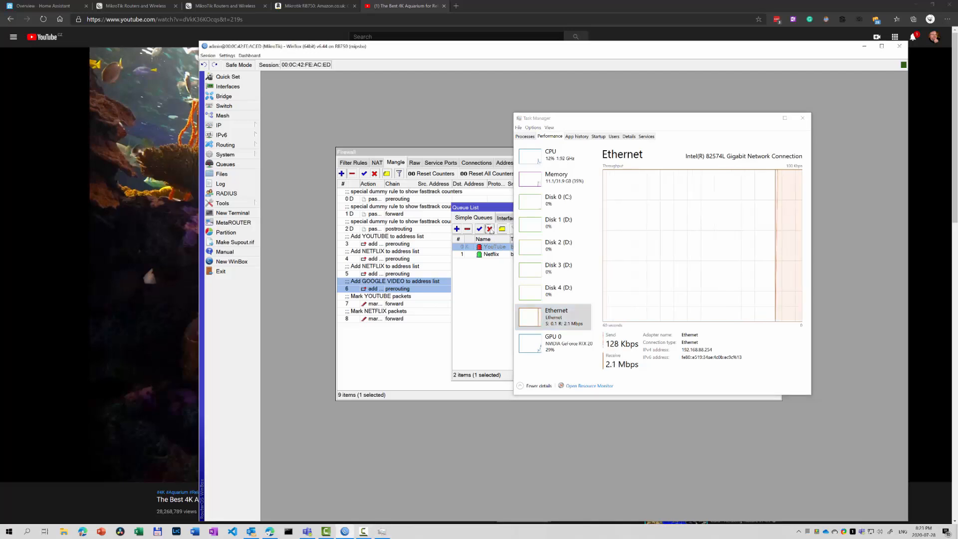
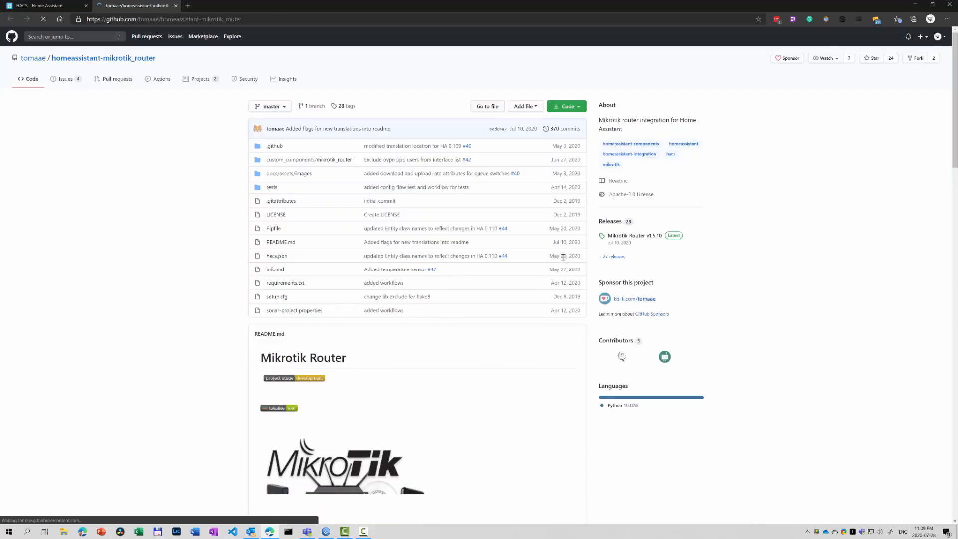
Scroll the README down to the Setup integration requirements, then bring the WinBox session forward.
{"action": "scroll", "coordinate": [462, 283], "scroll_direction": "down", "scroll_amount": 20}
{"action": "scroll", "coordinate": [462, 284], "scroll_direction": "down", "scroll_amount": 15}
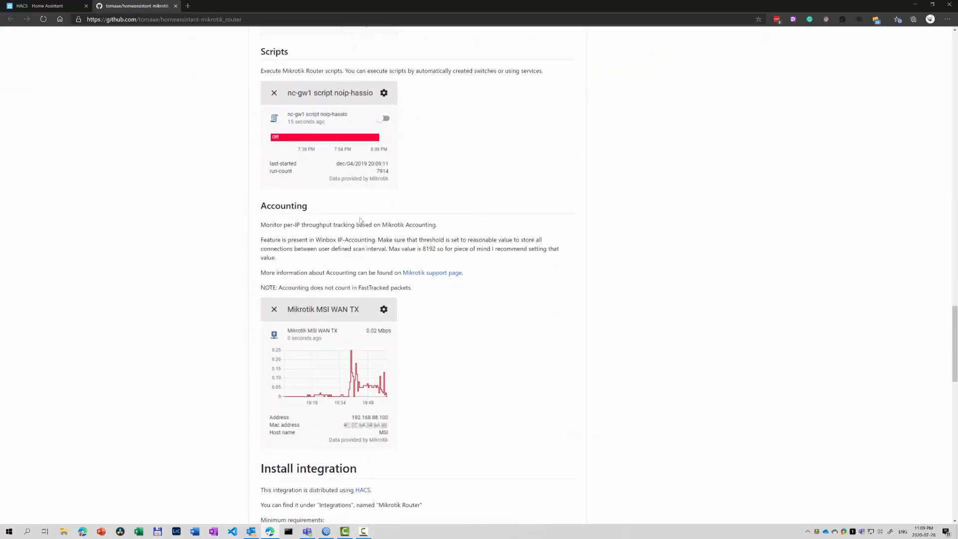
{"action": "scroll", "coordinate": [366, 332], "scroll_direction": "down", "scroll_amount": 7}
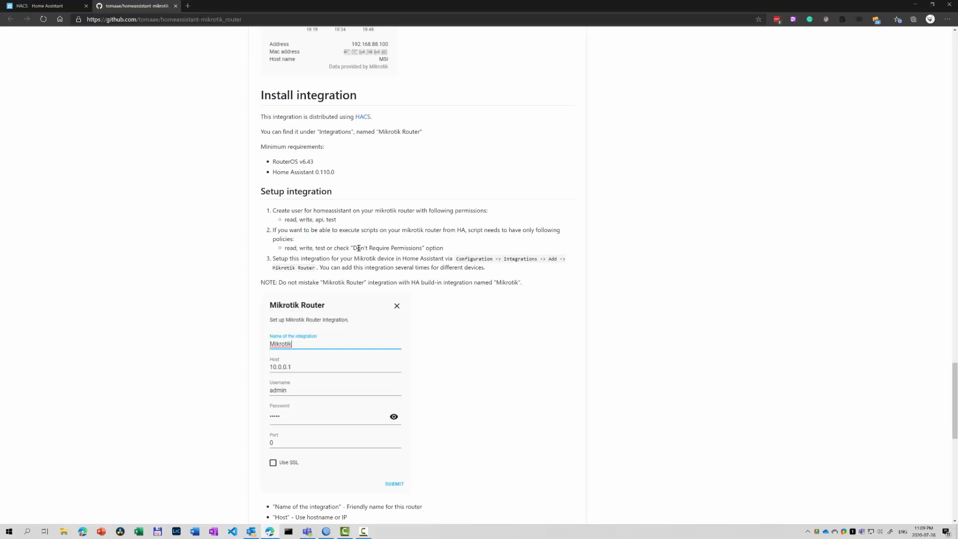
{"action": "left_click", "coordinate": [326, 531]}
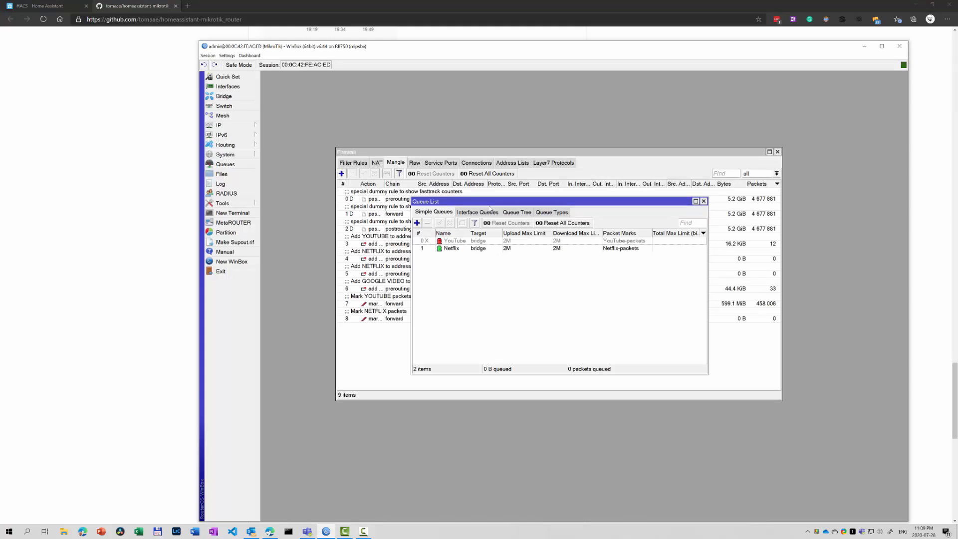
Create a homeassistant user group with read, write, test and api rights.
{"action": "left_click", "coordinate": [235, 158]}
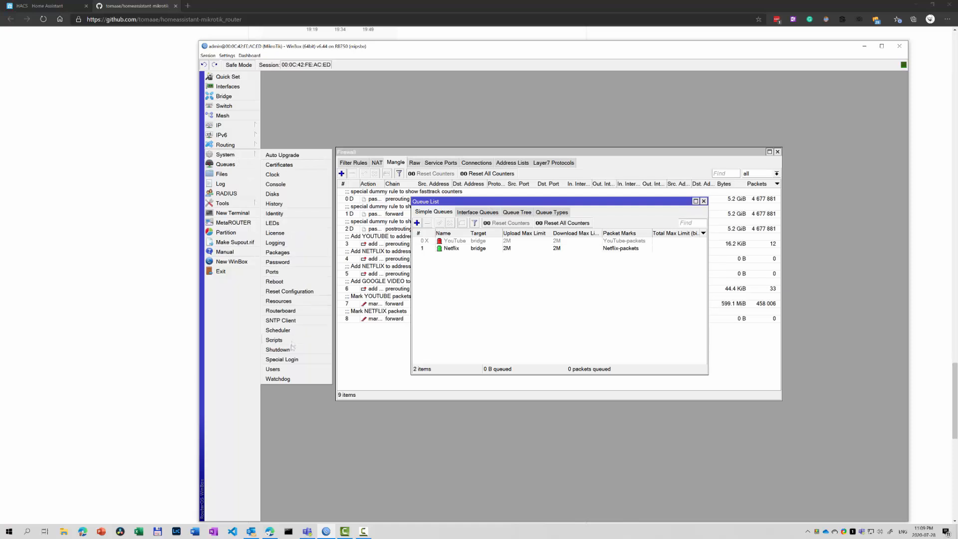
{"action": "left_click", "coordinate": [292, 368]}
{"action": "left_click", "coordinate": [447, 286]}
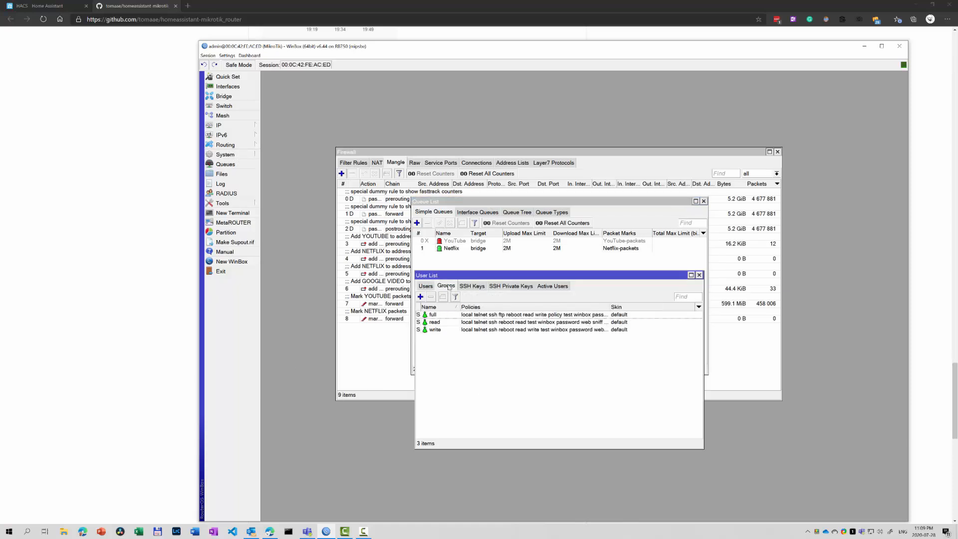
{"action": "left_click", "coordinate": [421, 297]}
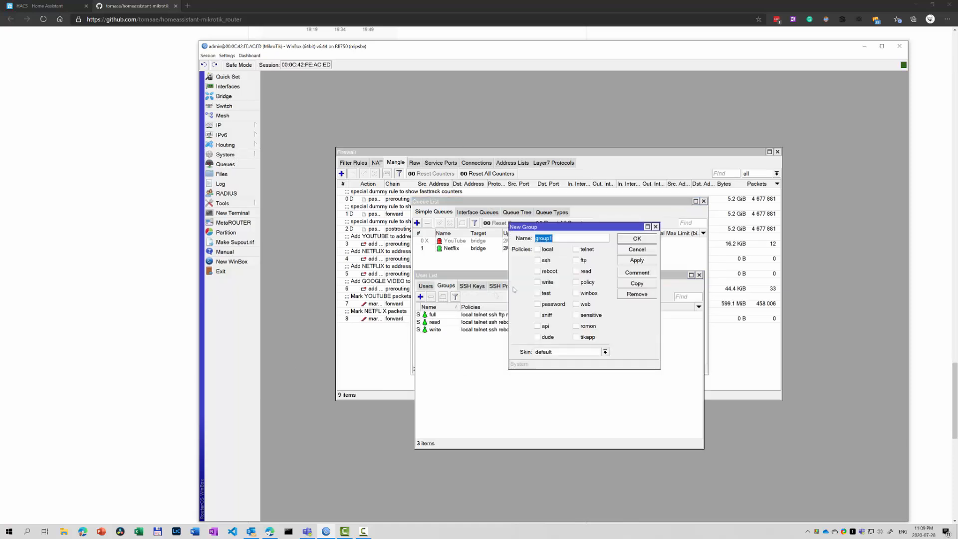
{"action": "type", "text": "homeassistant"}
{"action": "left_click", "coordinate": [551, 283]}
{"action": "left_click", "coordinate": [579, 272]}
{"action": "left_click", "coordinate": [549, 294]}
{"action": "left_click", "coordinate": [547, 327]}
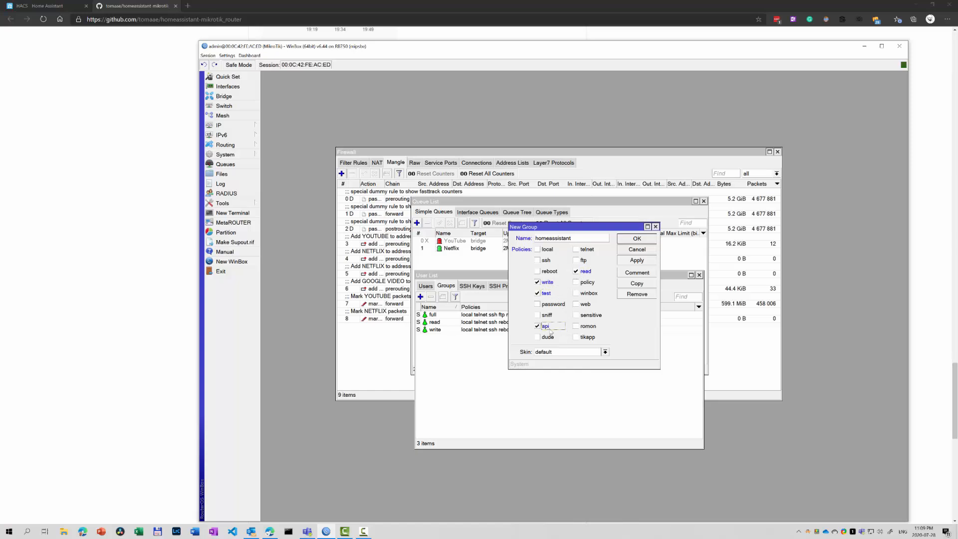
{"action": "left_click", "coordinate": [638, 239]}
Add a homeassistant user in the homeassistant group and set its password.
{"action": "left_click", "coordinate": [425, 285]}
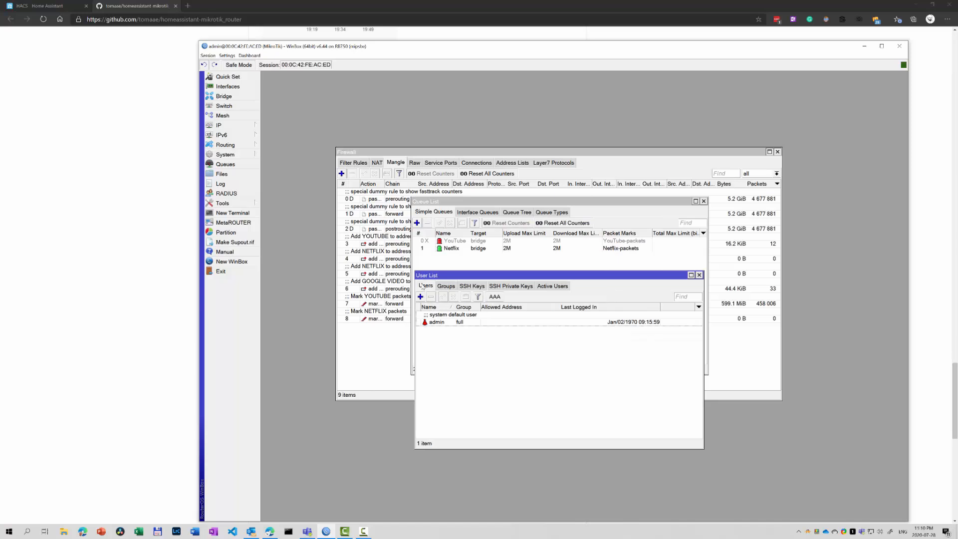
{"action": "left_click", "coordinate": [421, 297]}
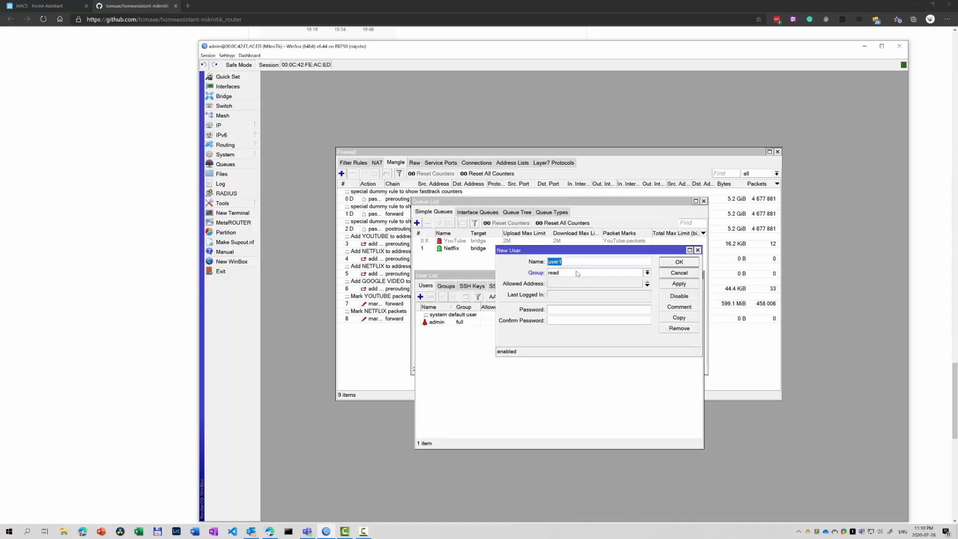
{"action": "type", "text": "homeassistant"}
{"action": "left_click", "coordinate": [648, 273]}
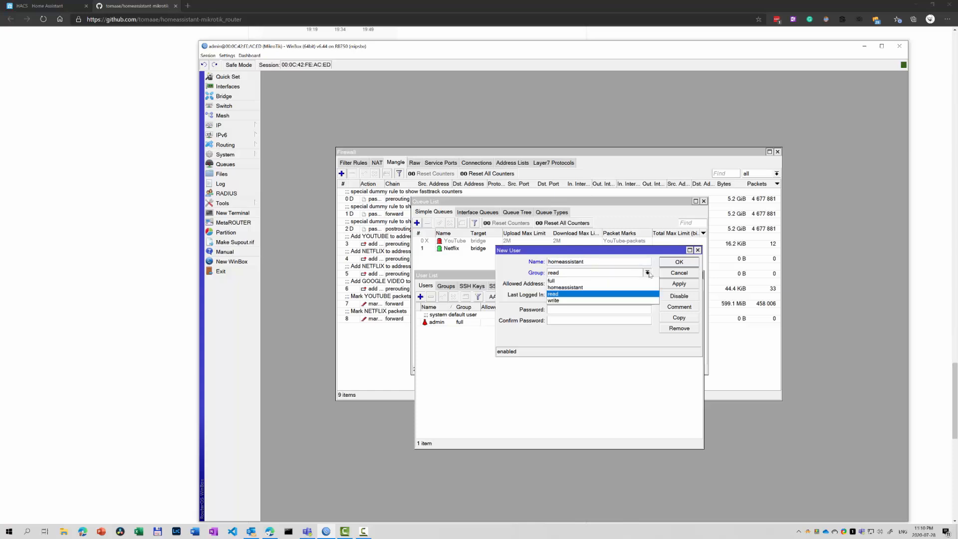
{"action": "left_click", "coordinate": [609, 290]}
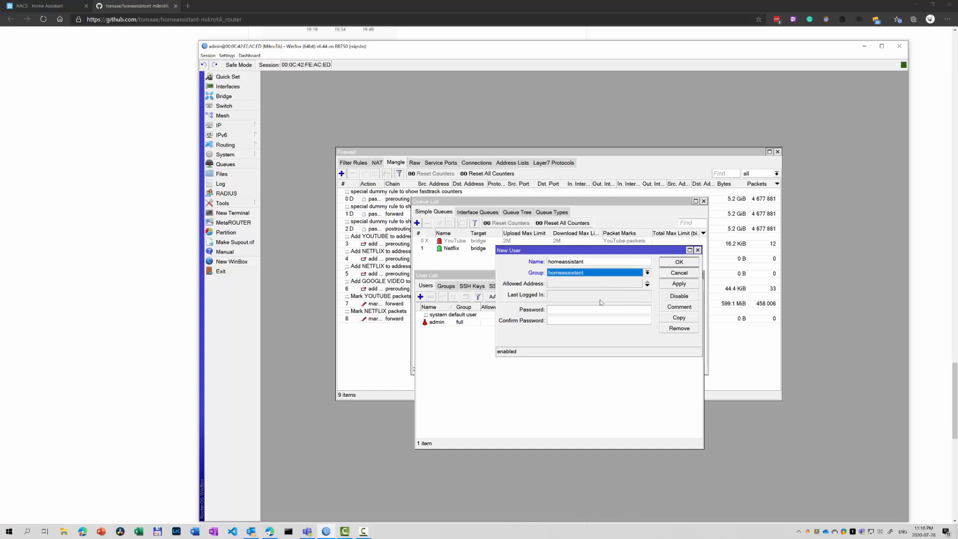
{"action": "left_click", "coordinate": [578, 310]}
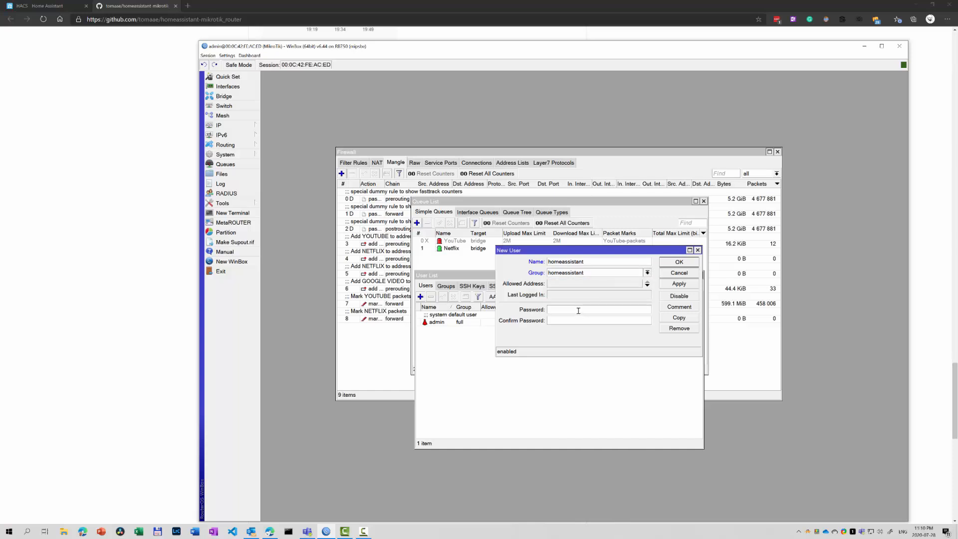
{"action": "type", "text": "******"}
{"action": "left_click", "coordinate": [679, 261]}
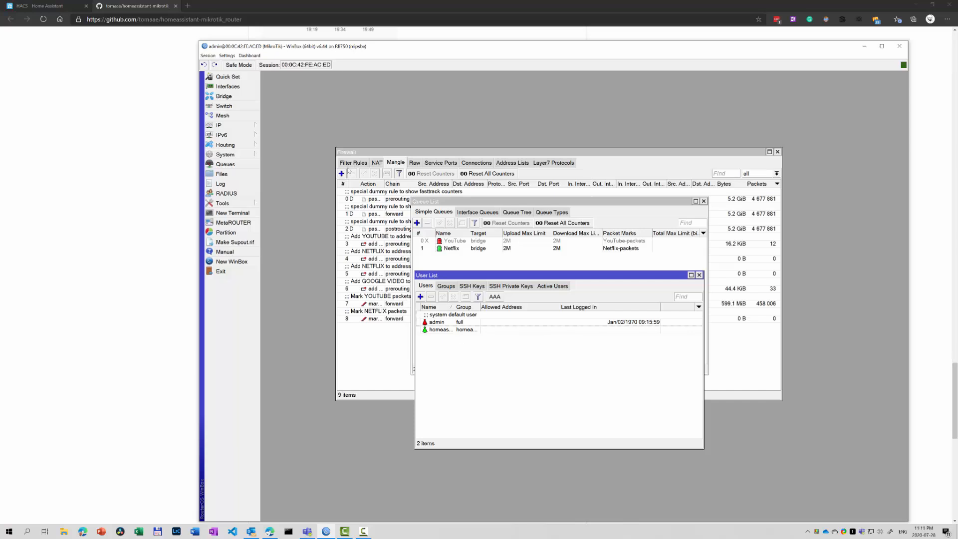
Disable the firewall filter rule that drops all traffic not coming from LAN.
{"action": "left_click", "coordinate": [350, 164]}
{"action": "left_click", "coordinate": [391, 273]}
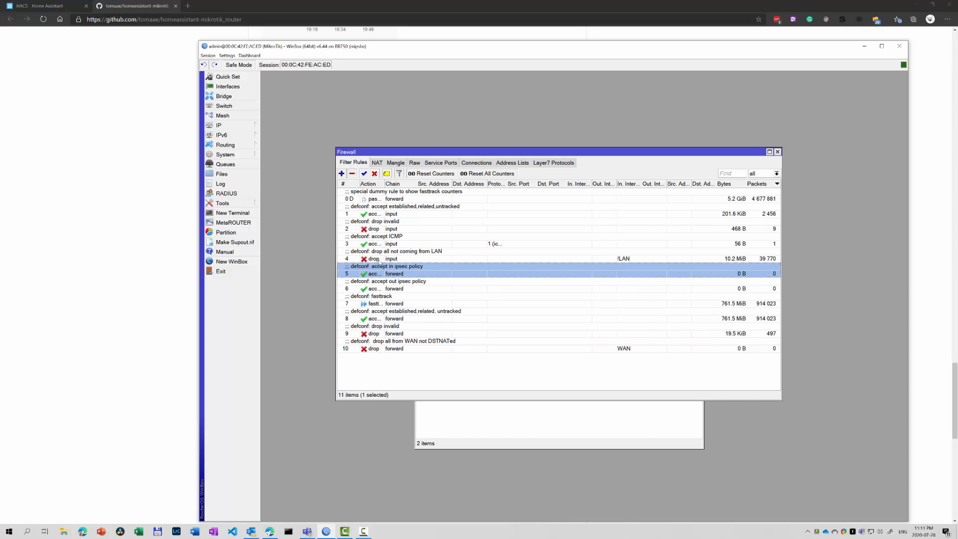
{"action": "left_click", "coordinate": [388, 259]}
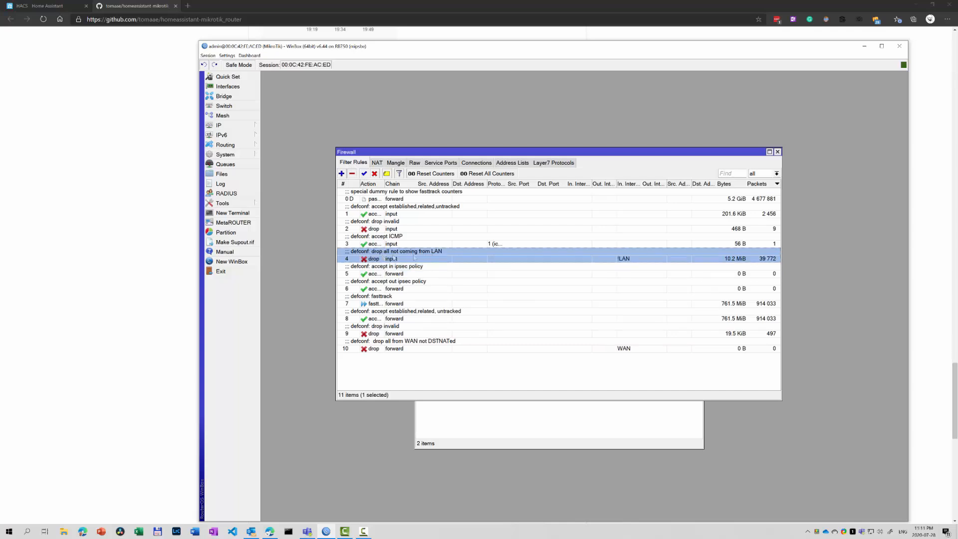
{"action": "right_click", "coordinate": [417, 257]}
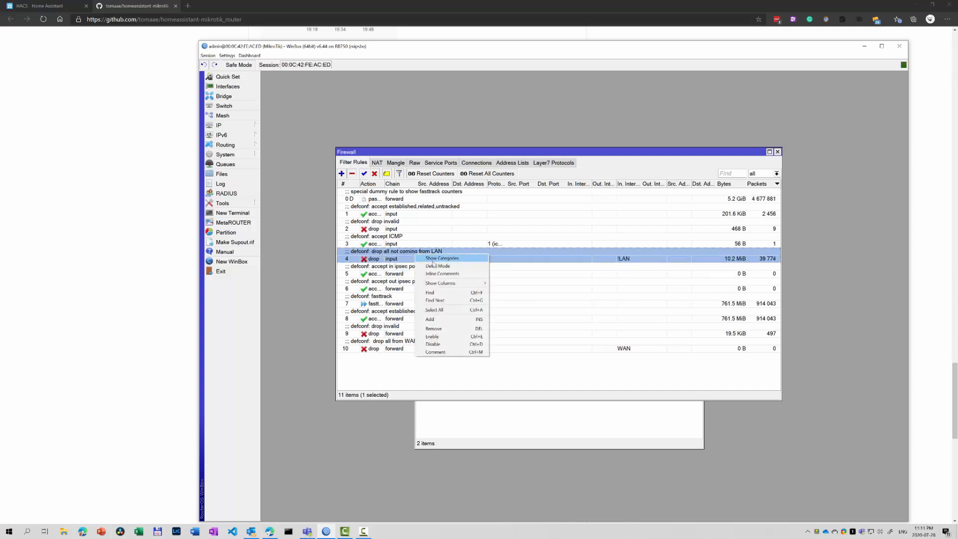
{"action": "left_click", "coordinate": [443, 345]}
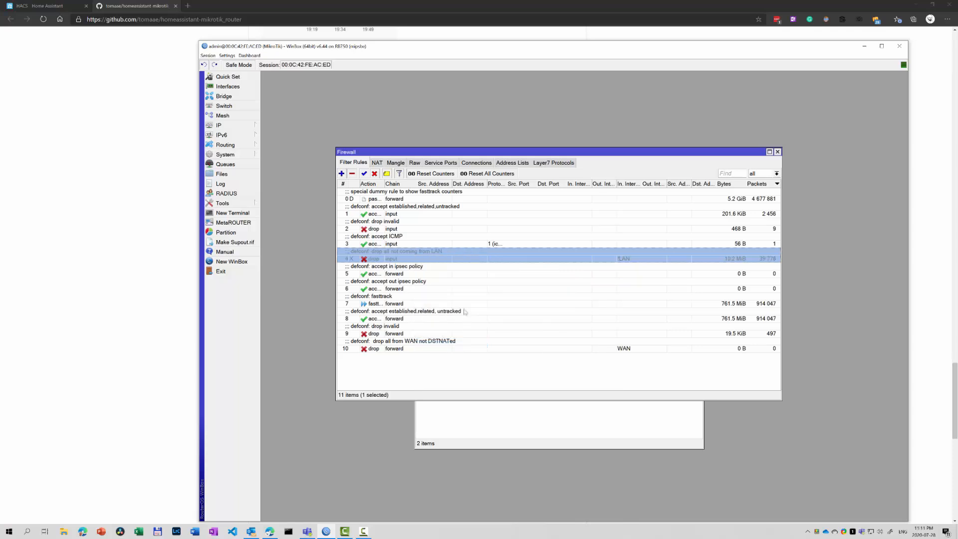
{"action": "left_click", "coordinate": [503, 422]}
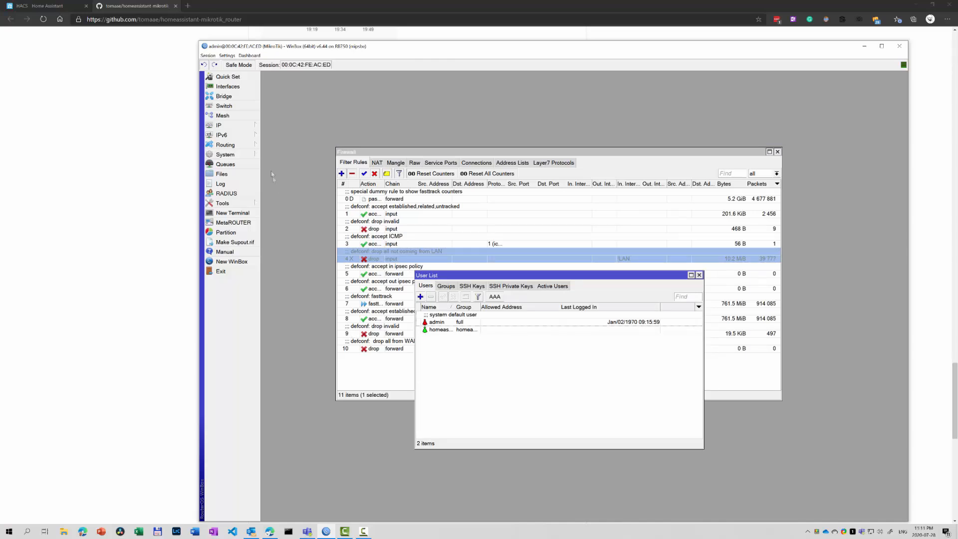
Look up the router's DHCP client address, 192.168.1.139, then return to GitHub.
{"action": "left_click", "coordinate": [240, 128]}
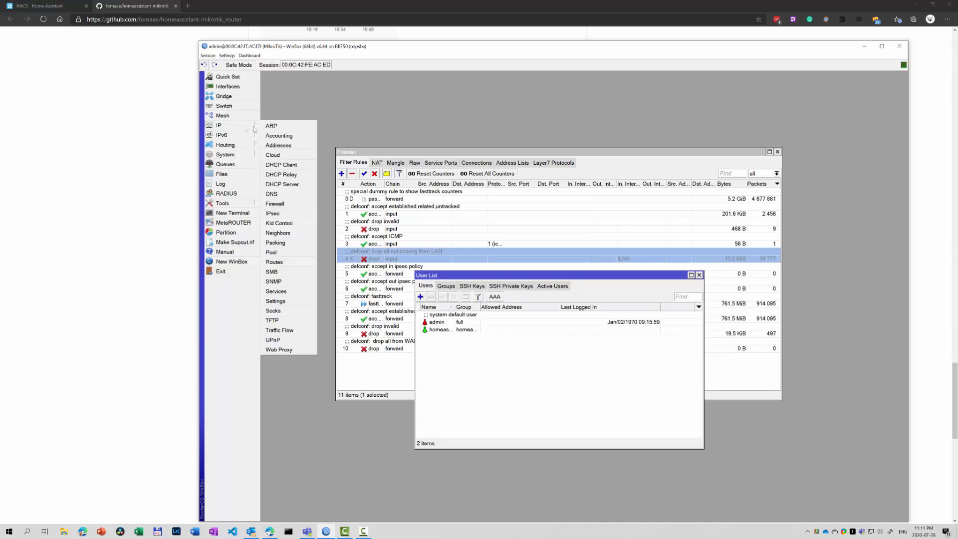
{"action": "left_click", "coordinate": [292, 167]}
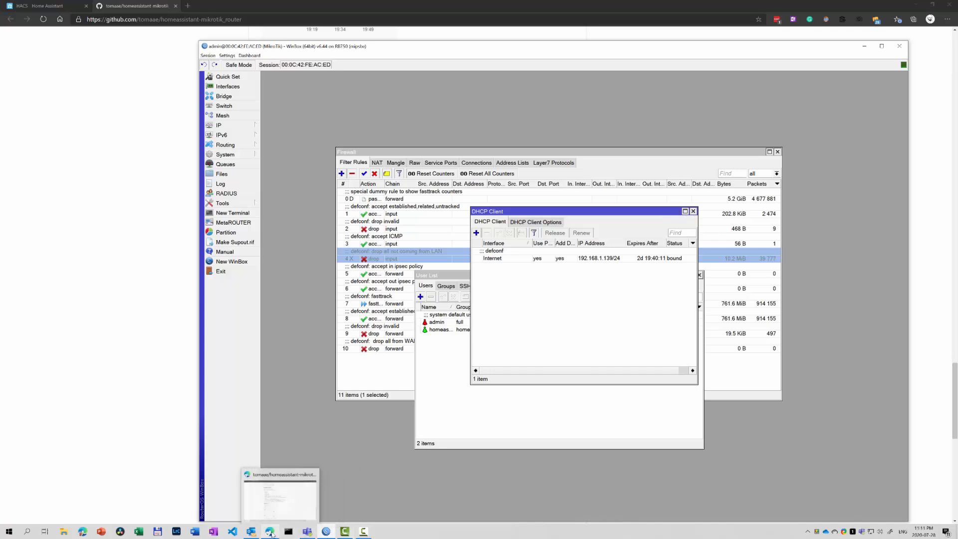
{"action": "left_click", "coordinate": [272, 533]}
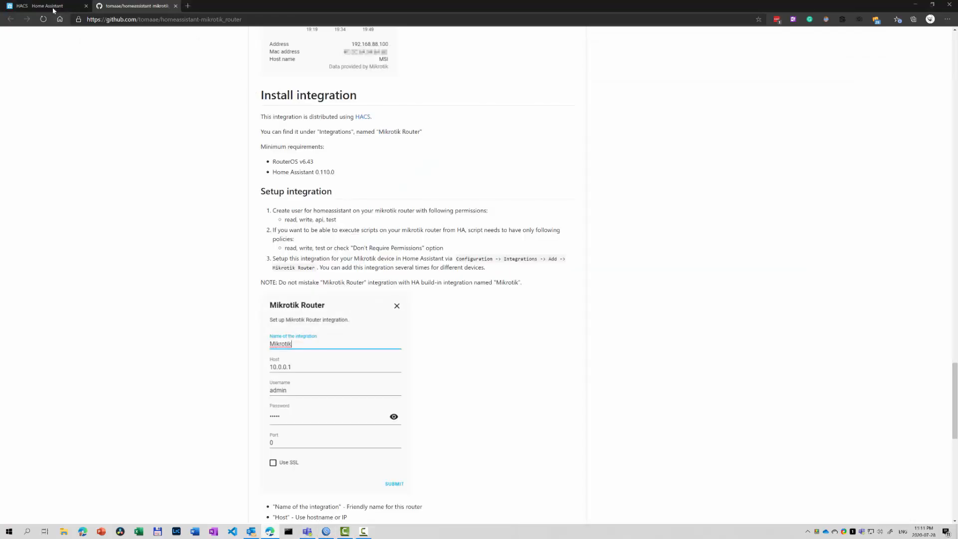
Start adding a new integration in Home Assistant and choose Mikrotik Router.
{"action": "left_click", "coordinate": [50, 6]}
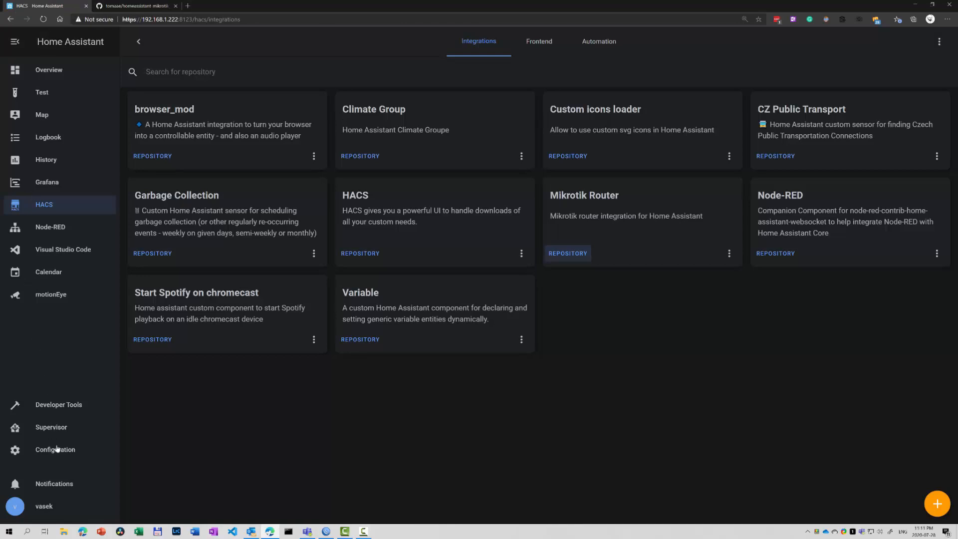
{"action": "left_click", "coordinate": [57, 449]}
{"action": "left_click", "coordinate": [569, 125]}
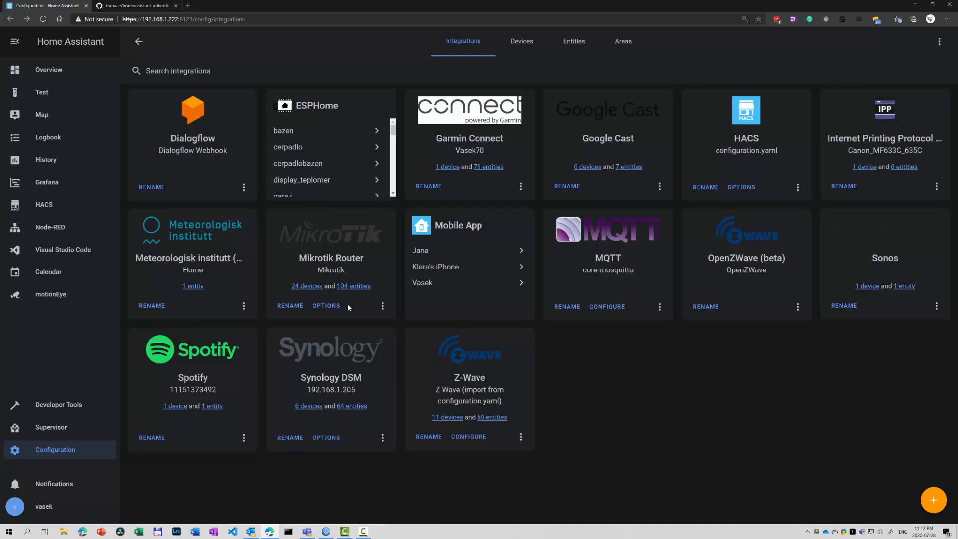
{"action": "left_click", "coordinate": [936, 505]}
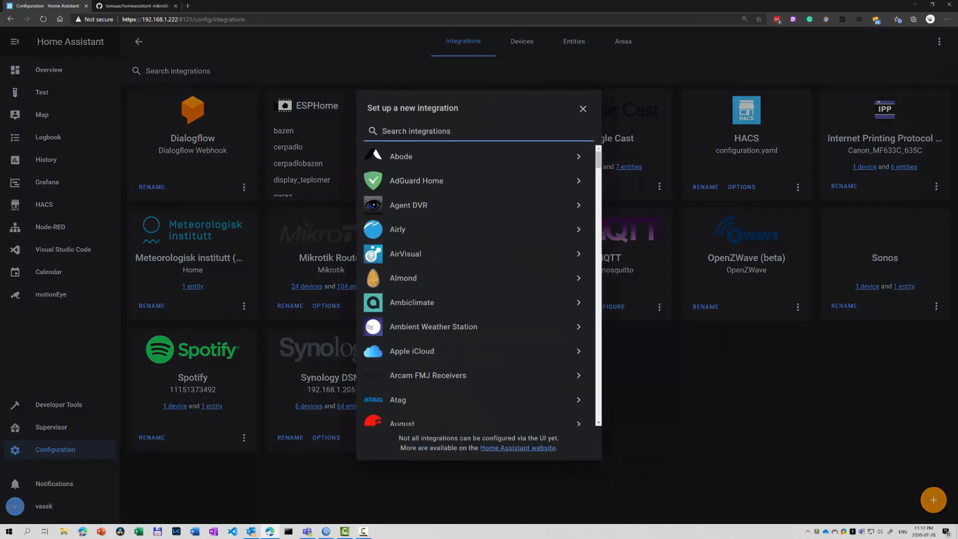
{"action": "type", "text": "mik"}
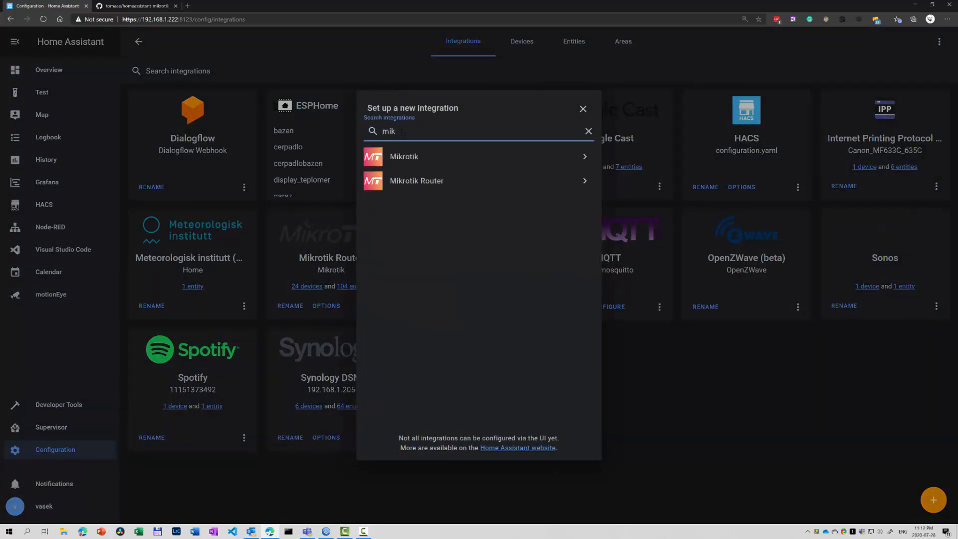
{"action": "left_click", "coordinate": [431, 181]}
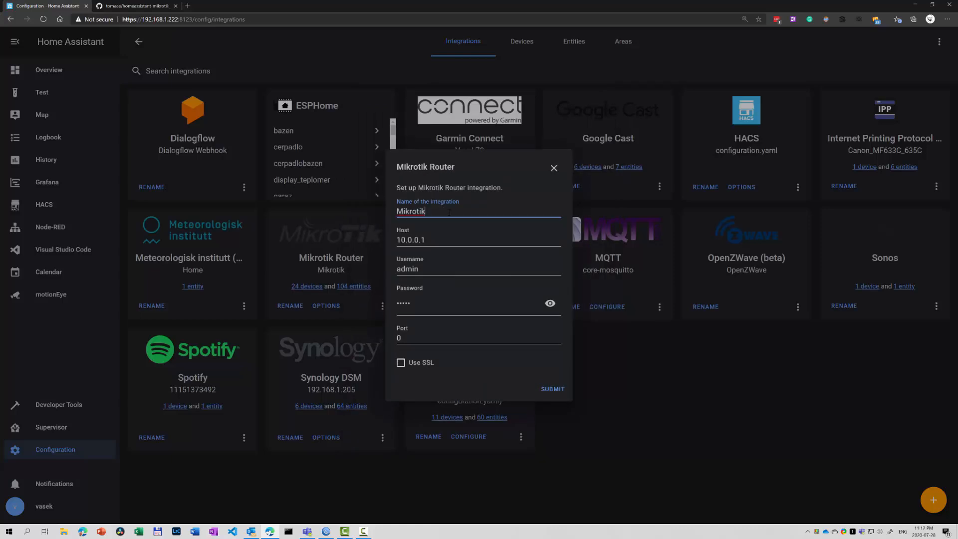
Name it Mikrotik test with host 192.168.1.139, user homeassistant and its password, then submit.
{"action": "type", "text": "test"}
{"action": "key", "text": "Tab"}
{"action": "type", "text": "192.16"}
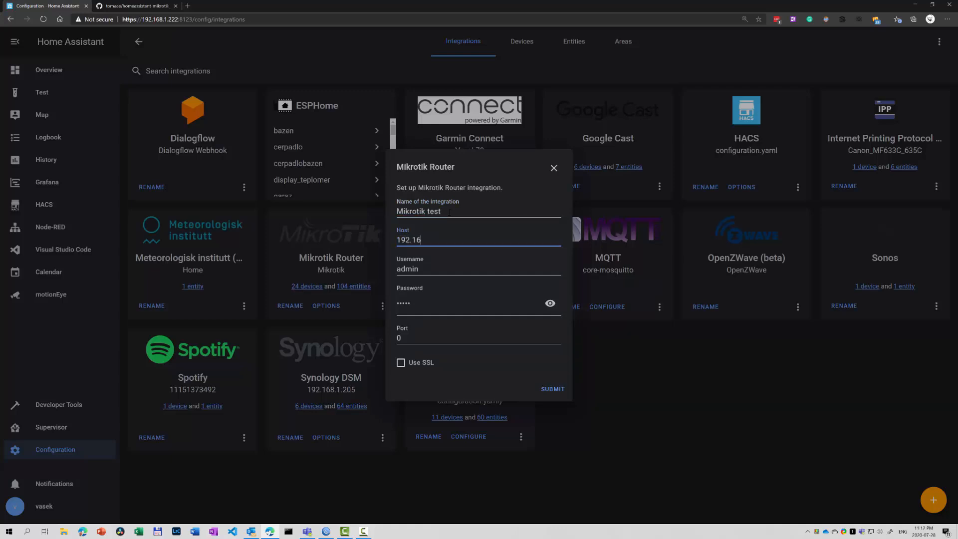
{"action": "type", "text": "8.1.139"}
{"action": "key", "text": "Tab"}
{"action": "type", "text": "homeassistant"}
{"action": "key", "text": "Tab"}
{"action": "type", "text": "••••"}
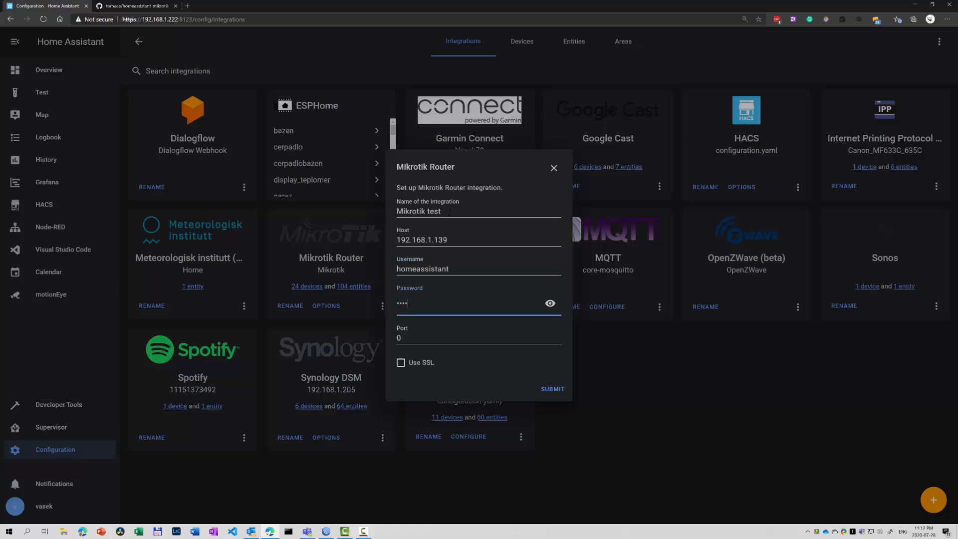
{"action": "left_click", "coordinate": [550, 303]}
{"action": "left_click", "coordinate": [551, 303]}
{"action": "left_click", "coordinate": [544, 389]}
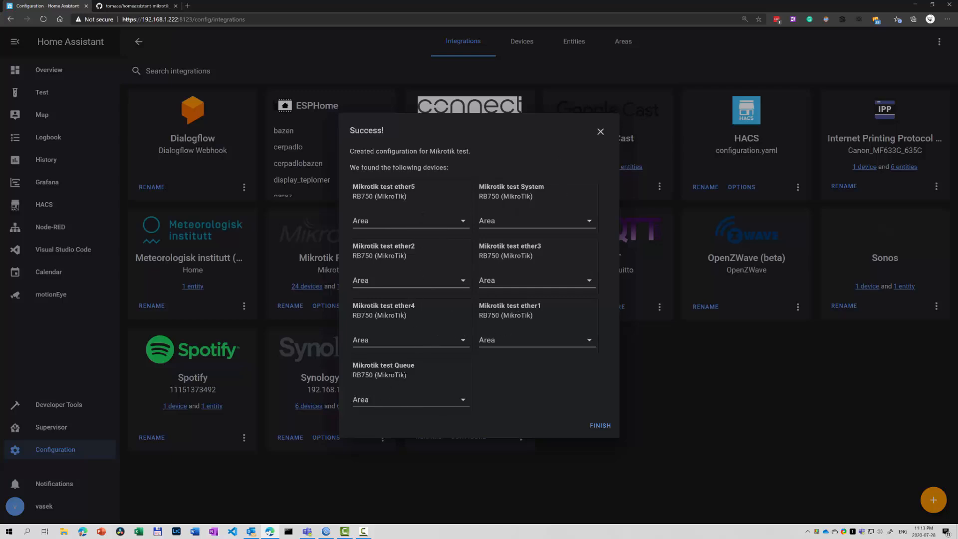
Disable 25 of the 27 Mikrotik test entities, keeping only the Netflix and YouTube queue switches.
{"action": "left_click", "coordinate": [600, 425]}
{"action": "left_click", "coordinate": [302, 270]}
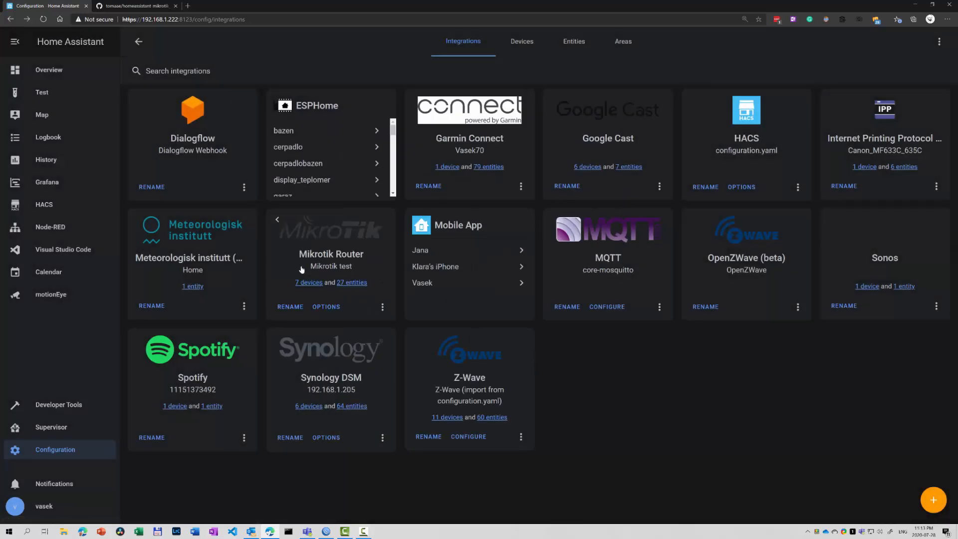
{"action": "left_click", "coordinate": [358, 283]}
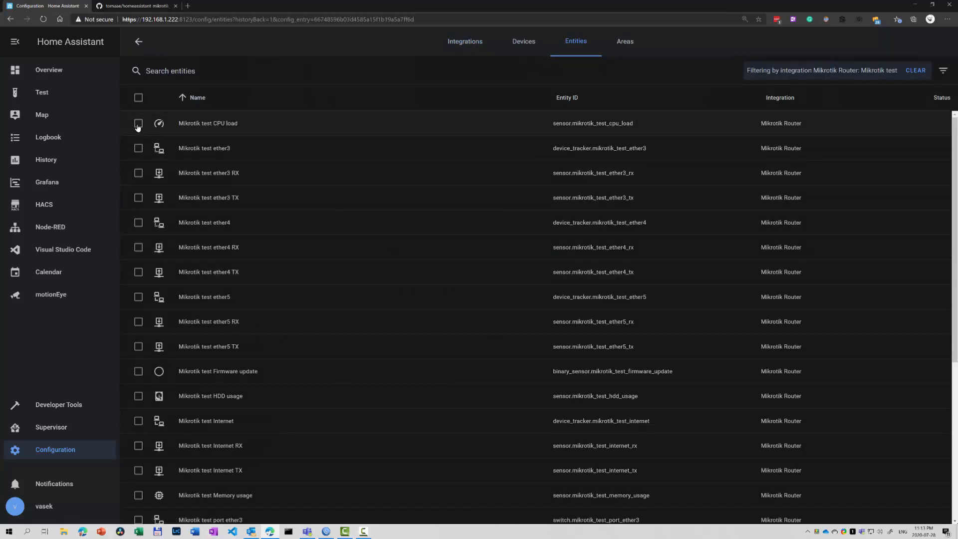
{"action": "left_click", "coordinate": [138, 98]}
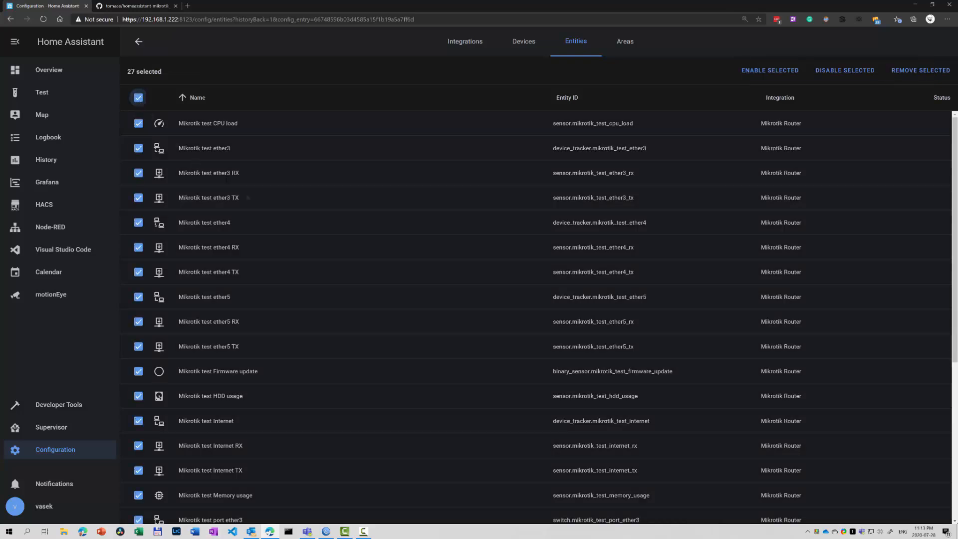
{"action": "scroll", "coordinate": [263, 210], "scroll_direction": "down", "scroll_amount": 5}
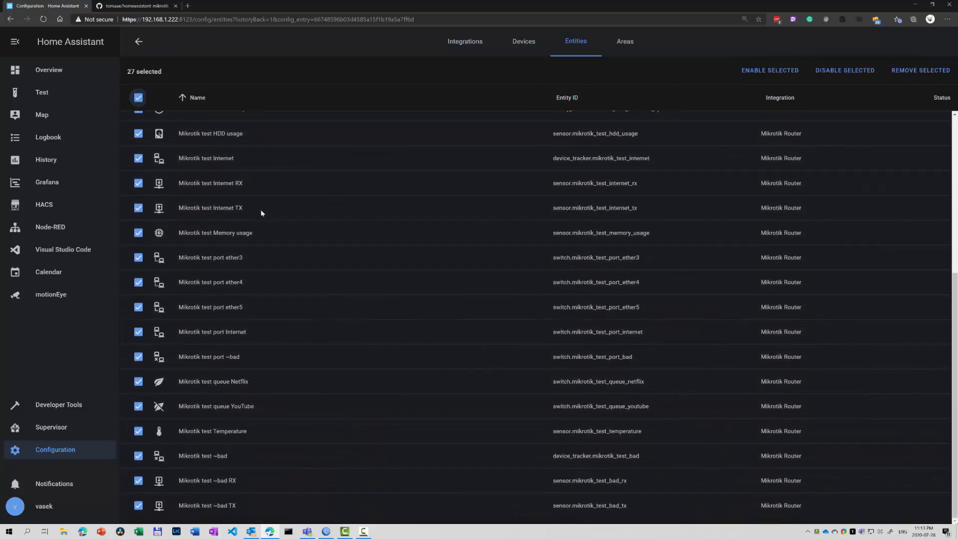
{"action": "left_click", "coordinate": [139, 382]}
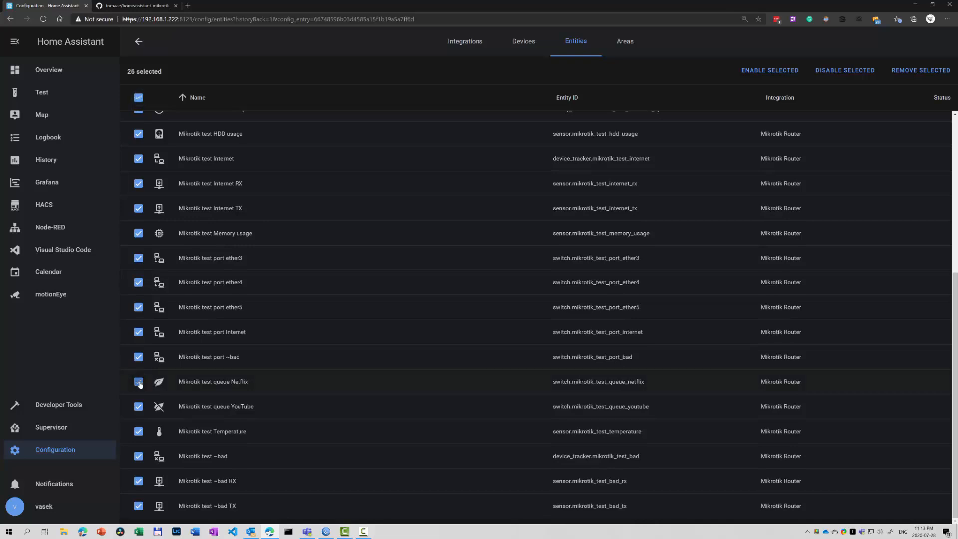
{"action": "left_click", "coordinate": [138, 407]}
{"action": "scroll", "coordinate": [247, 371], "scroll_direction": "up", "scroll_amount": 1}
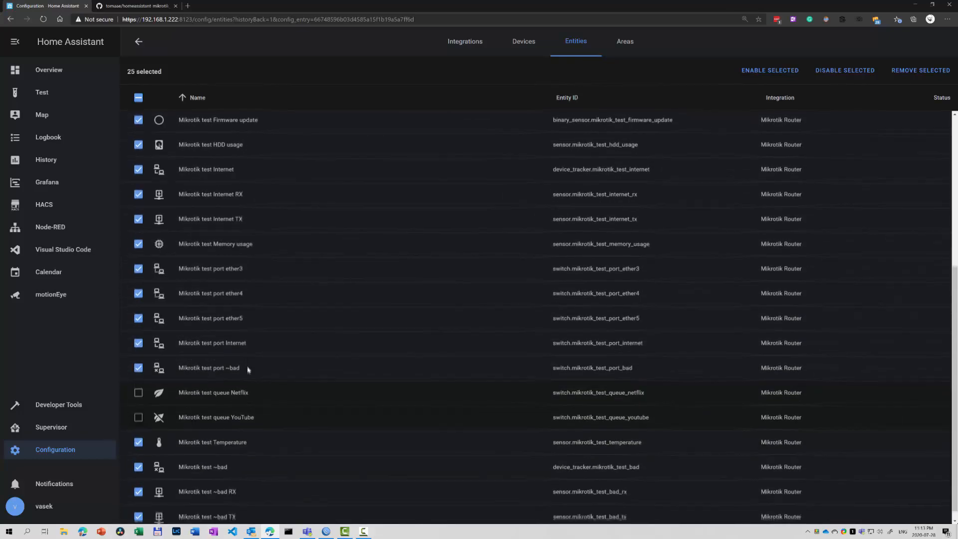
{"action": "scroll", "coordinate": [247, 371], "scroll_direction": "up", "scroll_amount": 5}
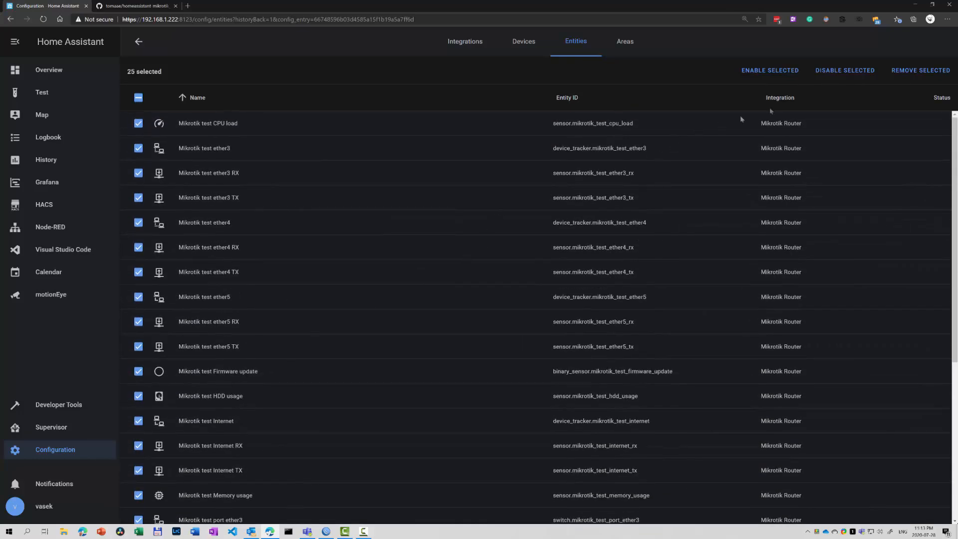
{"action": "left_click", "coordinate": [846, 73]}
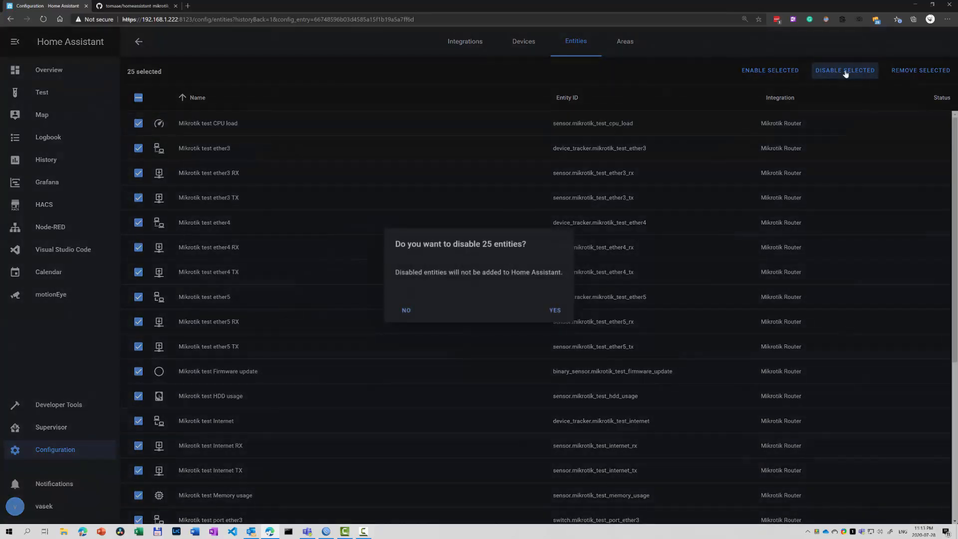
{"action": "left_click", "coordinate": [558, 314]}
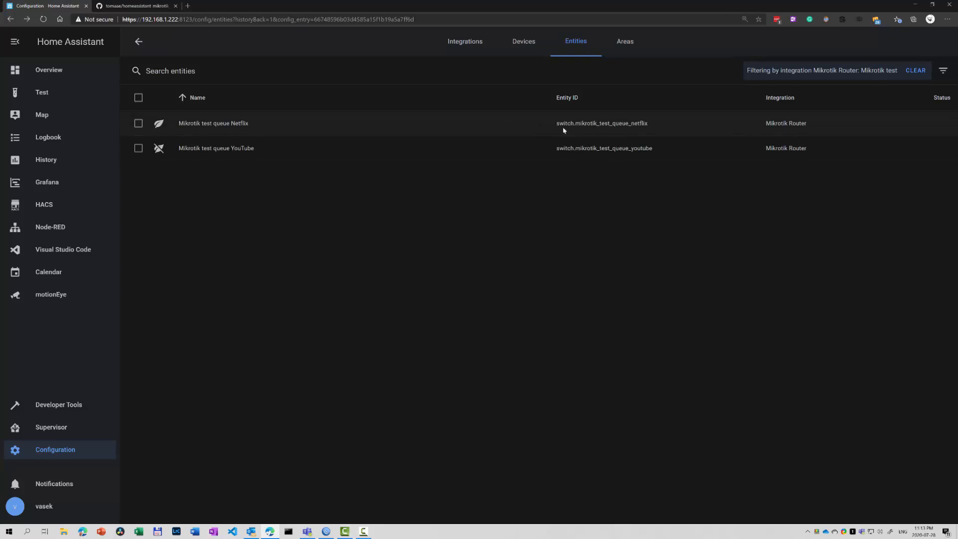
Review the Netflix queue switch's state and attributes, then dock the browser to the left half.
{"action": "left_click_drag", "start_coordinate": [651, 125], "coordinate": [572, 123]}
{"action": "left_click", "coordinate": [619, 128]}
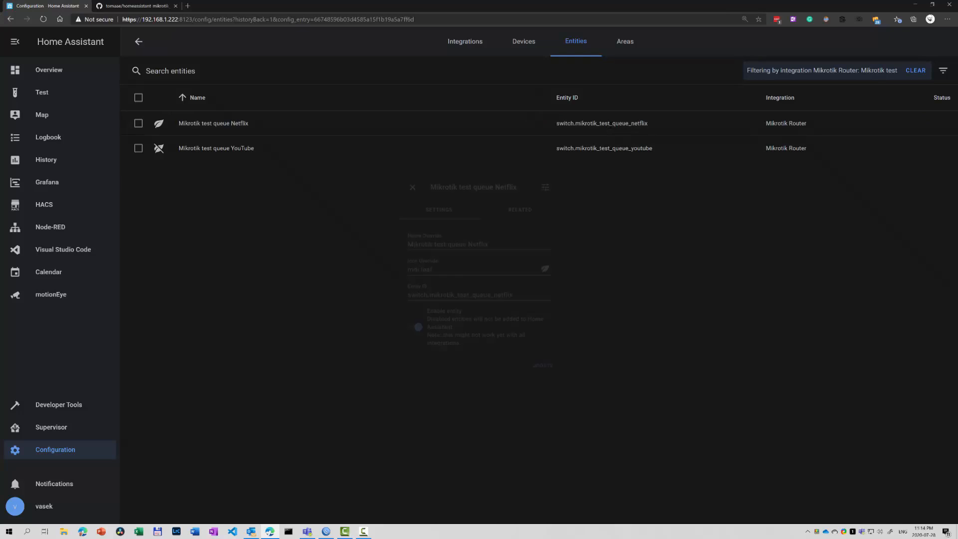
{"action": "left_click", "coordinate": [555, 172]}
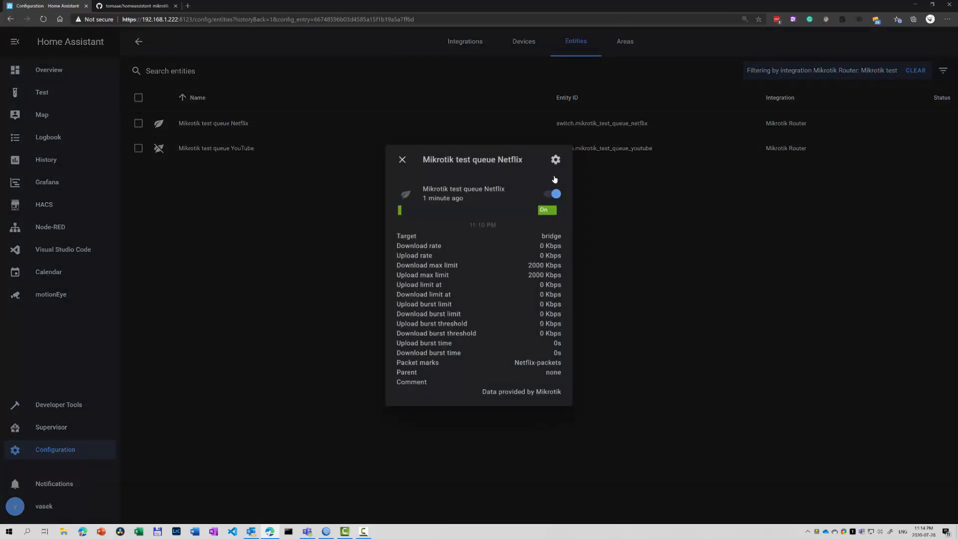
{"action": "left_click", "coordinate": [326, 532]}
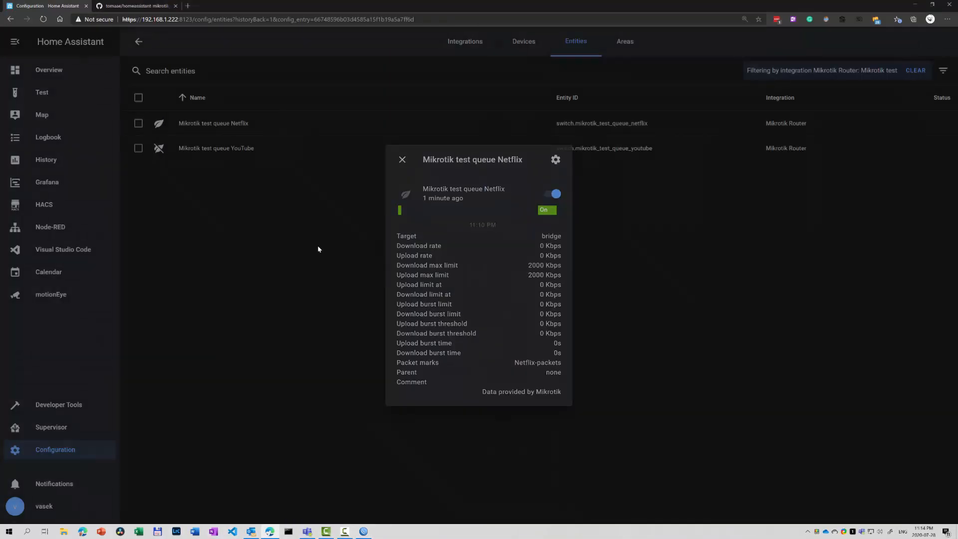
{"action": "left_click", "coordinate": [318, 244]}
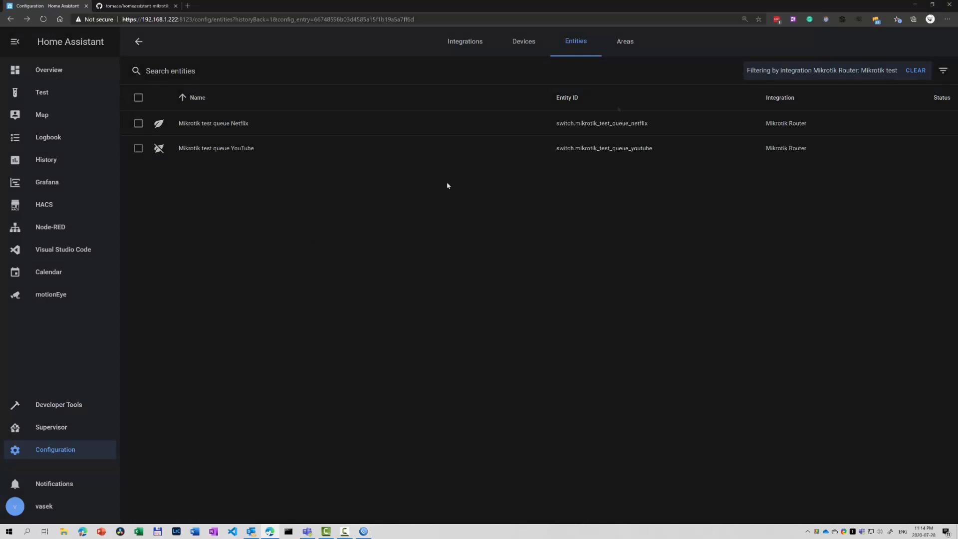
{"action": "left_click_drag", "start_coordinate": [721, 11], "coordinate": [2, 73]}
Tile WinBox on the right and toggle the YouTube queue switch on and off repeatedly, ending on.
{"action": "left_click", "coordinate": [597, 120]}
{"action": "left_click", "coordinate": [302, 149]}
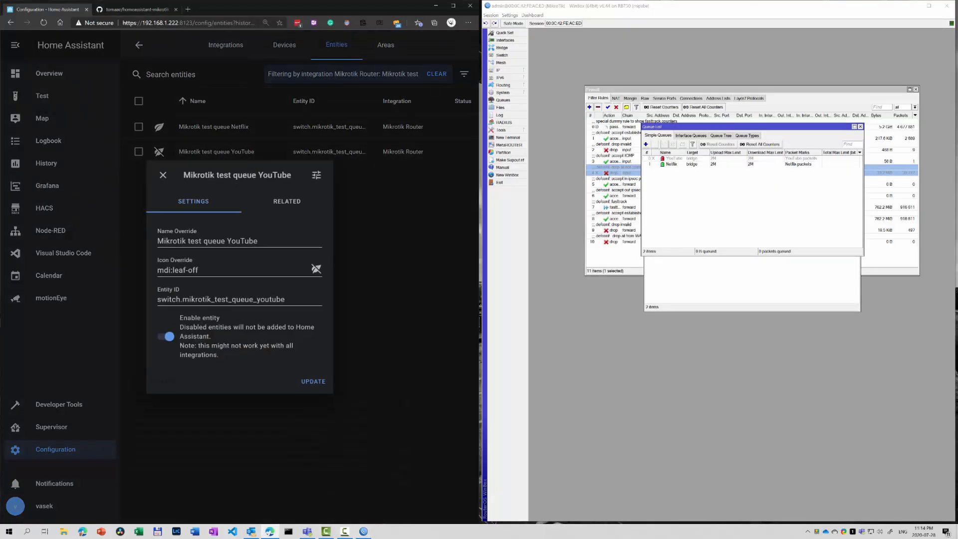
{"action": "left_click", "coordinate": [316, 175]}
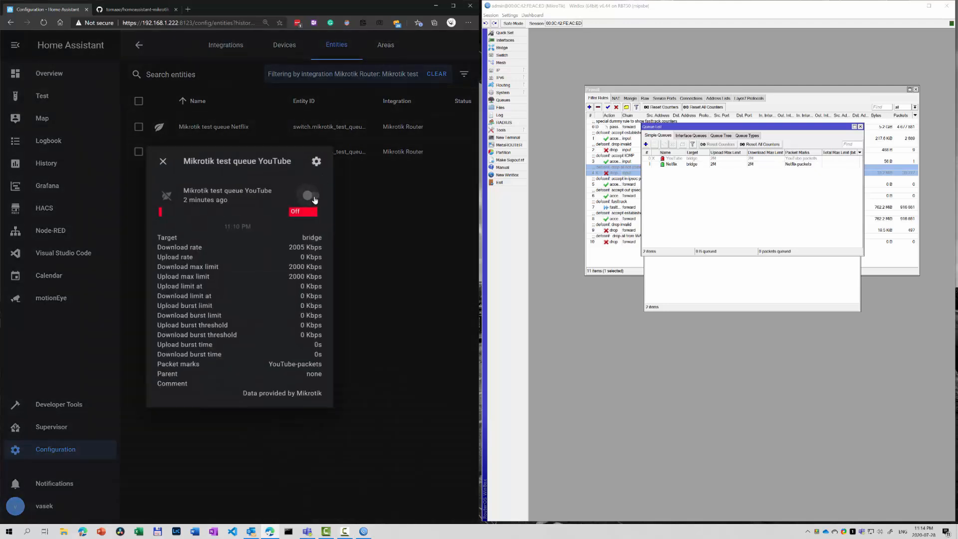
{"action": "left_click", "coordinate": [313, 196]}
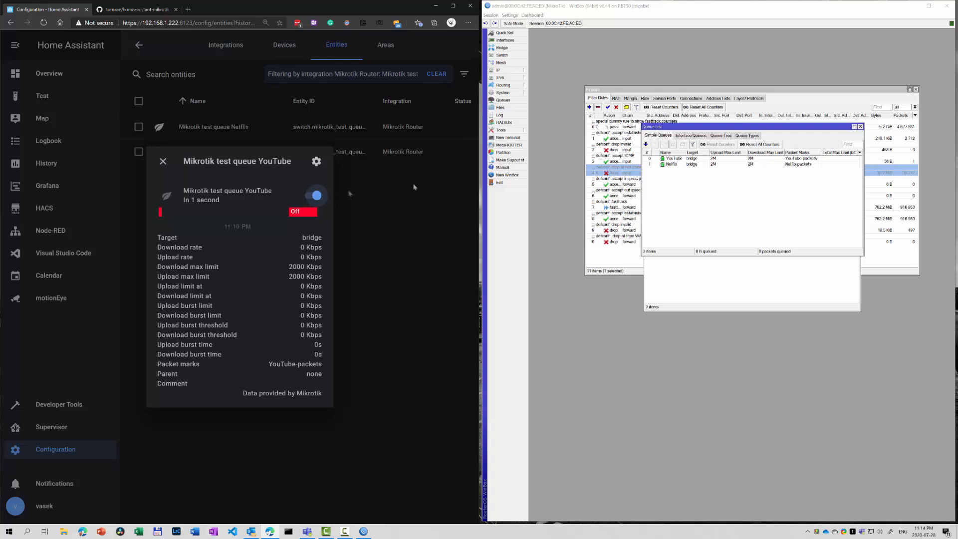
{"action": "left_click", "coordinate": [312, 197]}
{"action": "left_click", "coordinate": [311, 198]}
{"action": "left_click", "coordinate": [311, 197]}
{"action": "left_click", "coordinate": [312, 198]}
Show the Netflix and YouTube queue switches, both on, in Developer Tools' States list.
{"action": "left_click", "coordinate": [162, 162]}
{"action": "left_click", "coordinate": [74, 403]}
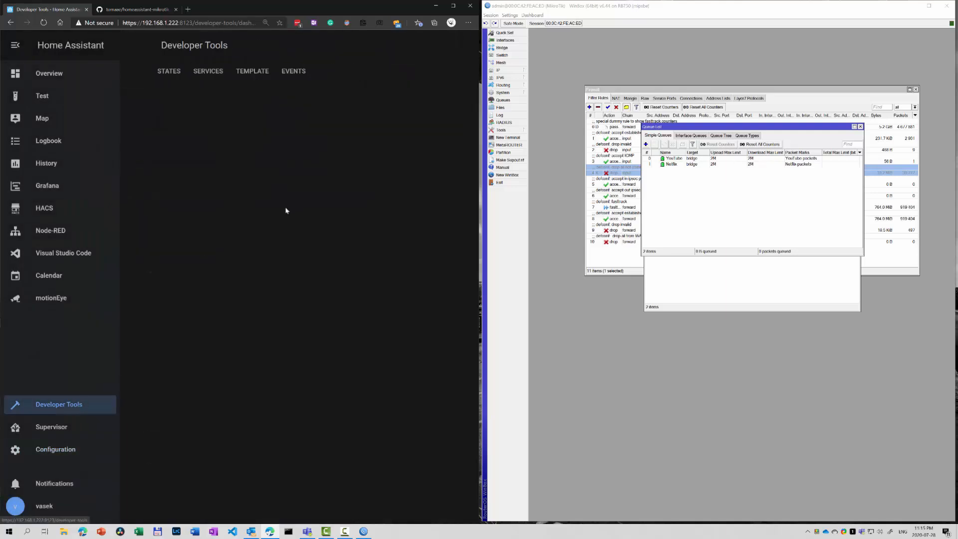
{"action": "left_click", "coordinate": [169, 72]}
{"action": "left_click", "coordinate": [315, 346]}
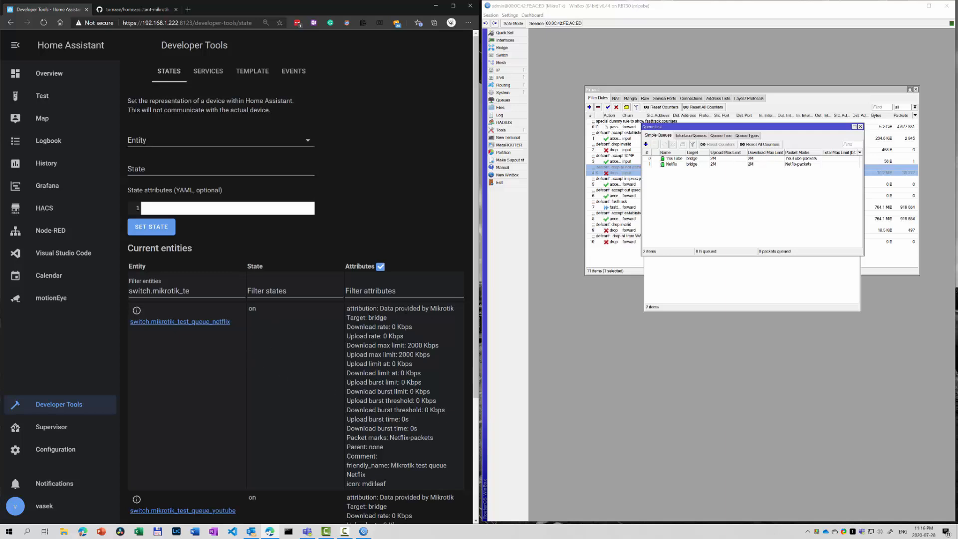
{"action": "scroll", "coordinate": [394, 349], "scroll_direction": "down", "scroll_amount": 3}
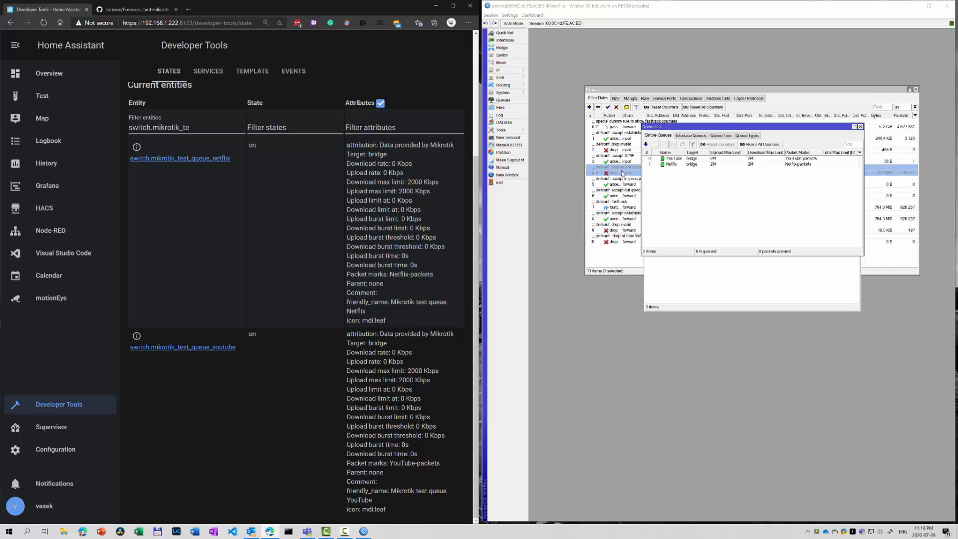
Check the Mikrotik queue toggles on the Overview dashboard, maximize the browser, and open Grafana.
{"action": "left_click", "coordinate": [63, 74]}
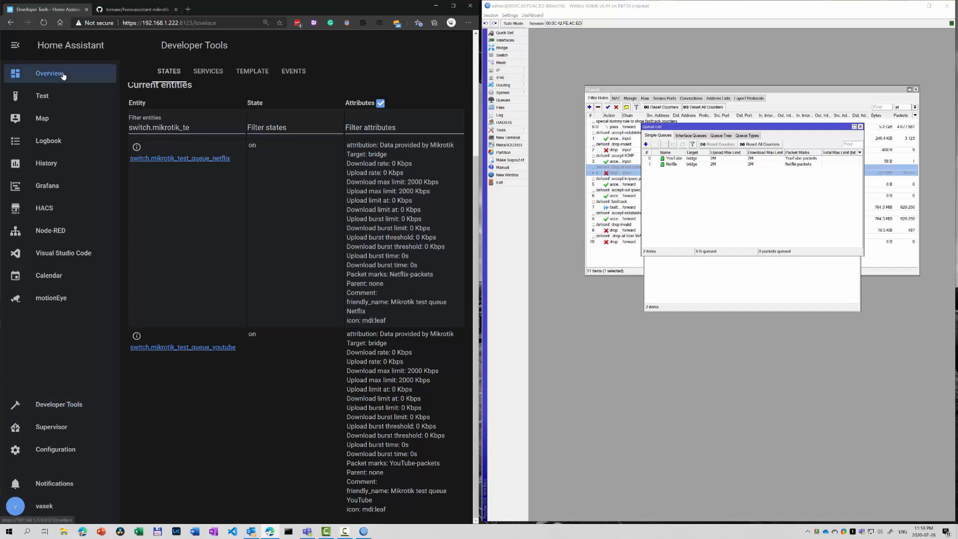
{"action": "left_click", "coordinate": [254, 41]}
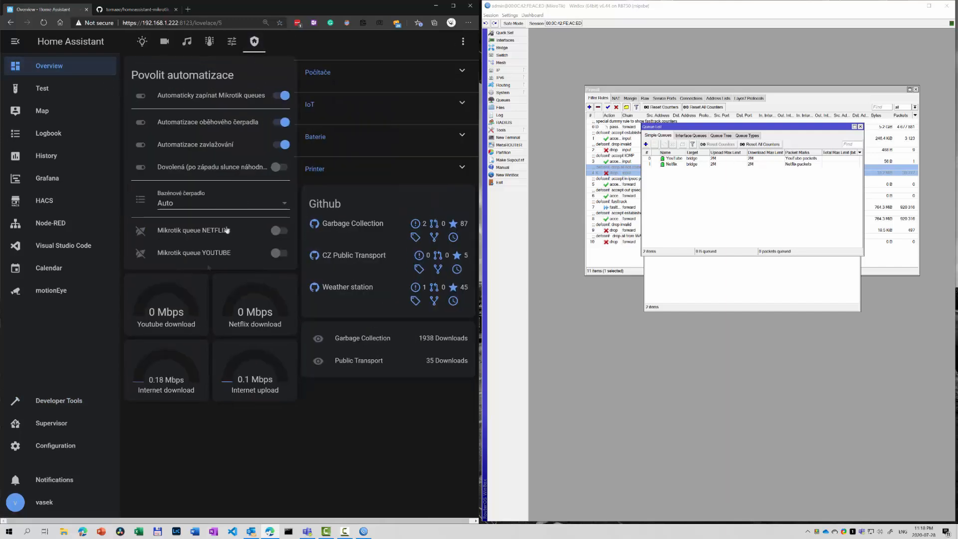
{"action": "key", "text": "super+Up"}
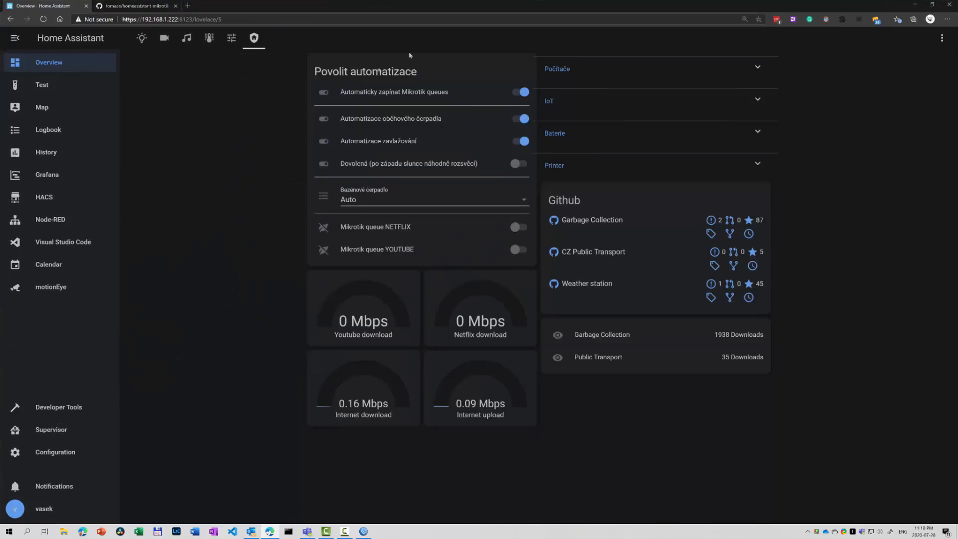
{"action": "left_click", "coordinate": [45, 179]}
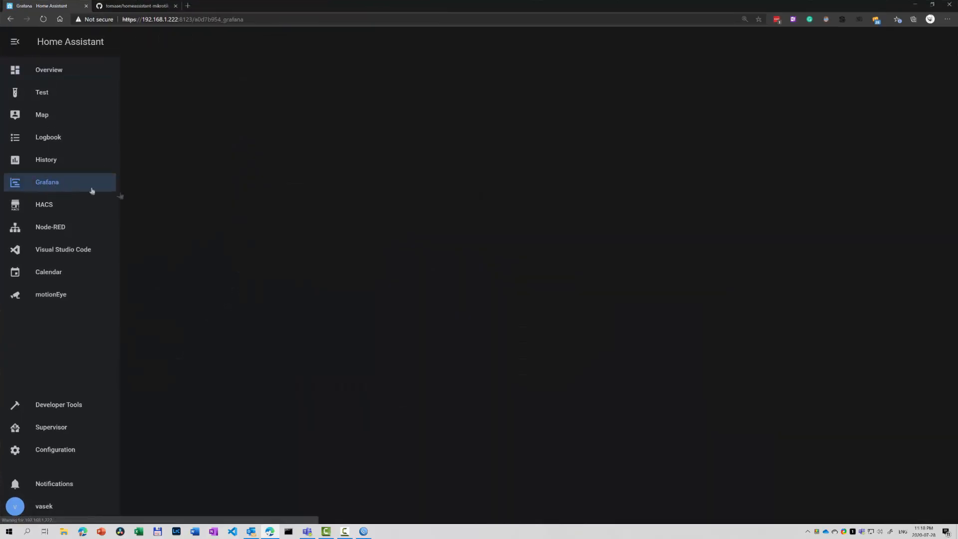